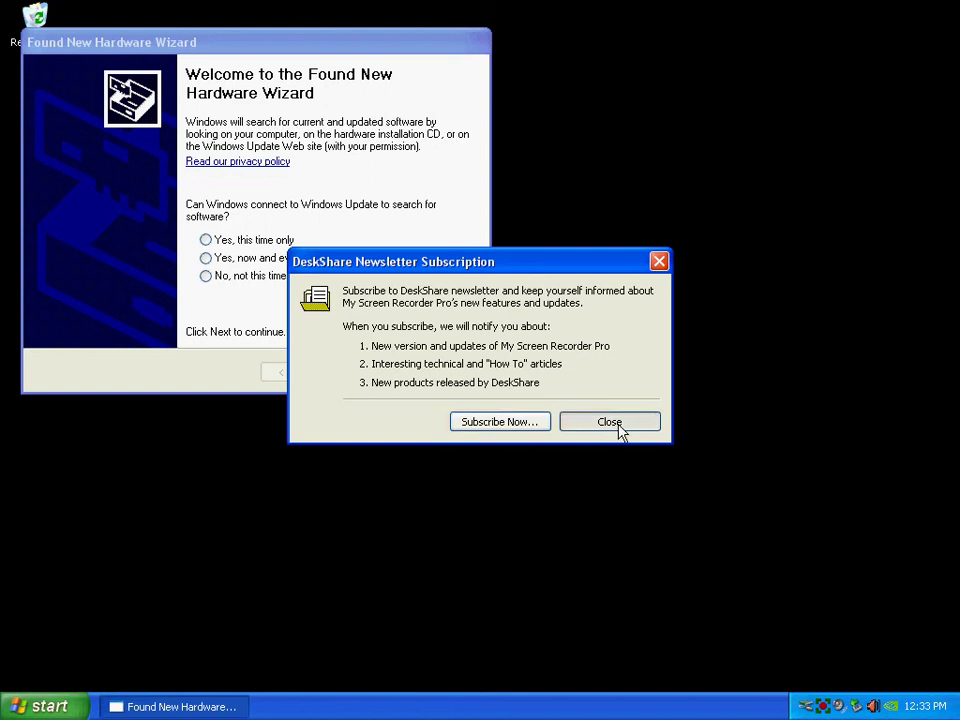
Close the DeskShare newsletter subscription prompt and cancel every Found New Hardware Wizard window
click(618, 424)
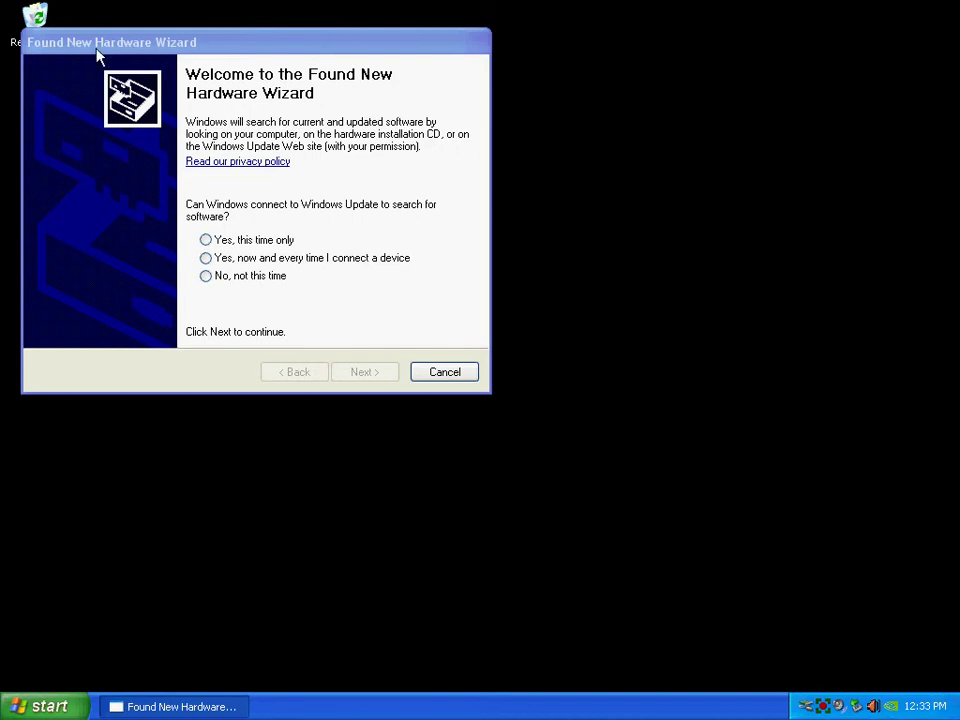
click(440, 378)
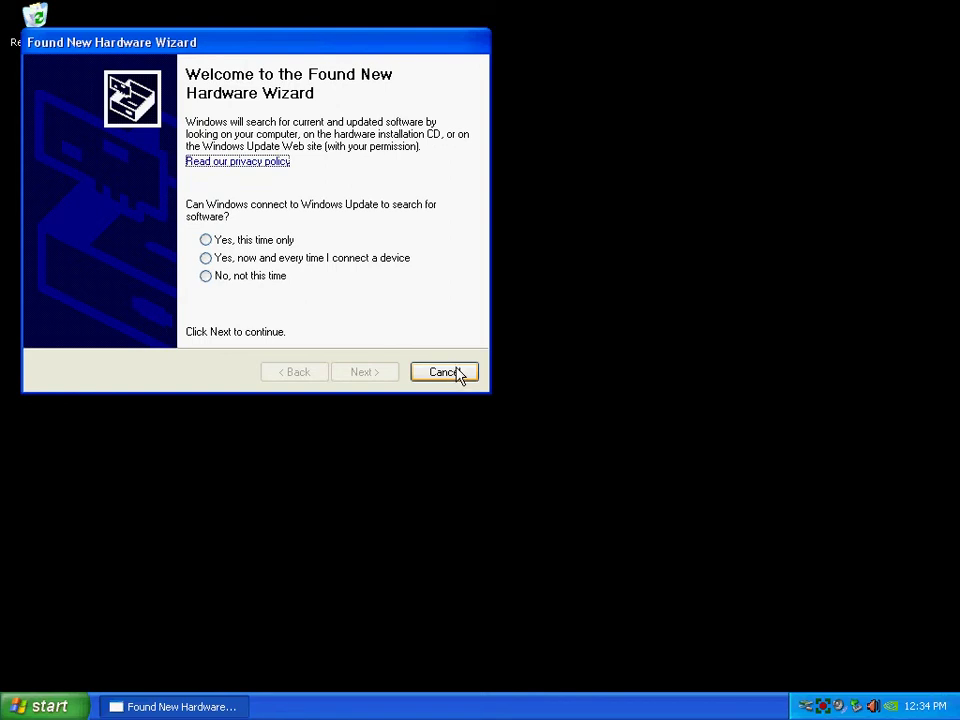
click(455, 377)
click(458, 398)
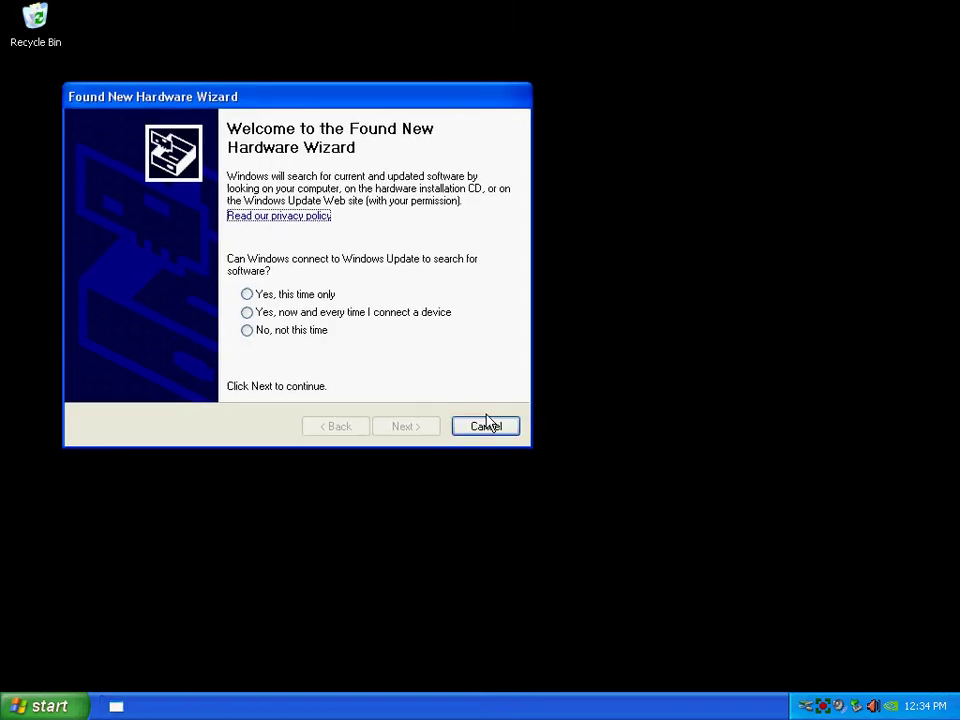
click(478, 428)
click(490, 450)
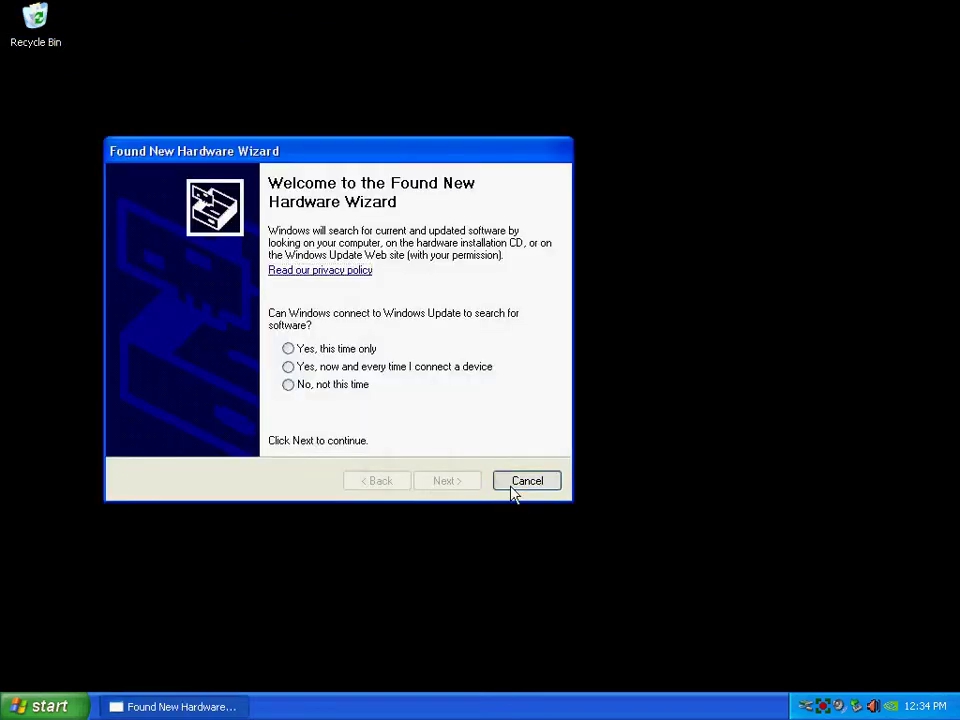
click(515, 486)
click(534, 511)
click(450, 374)
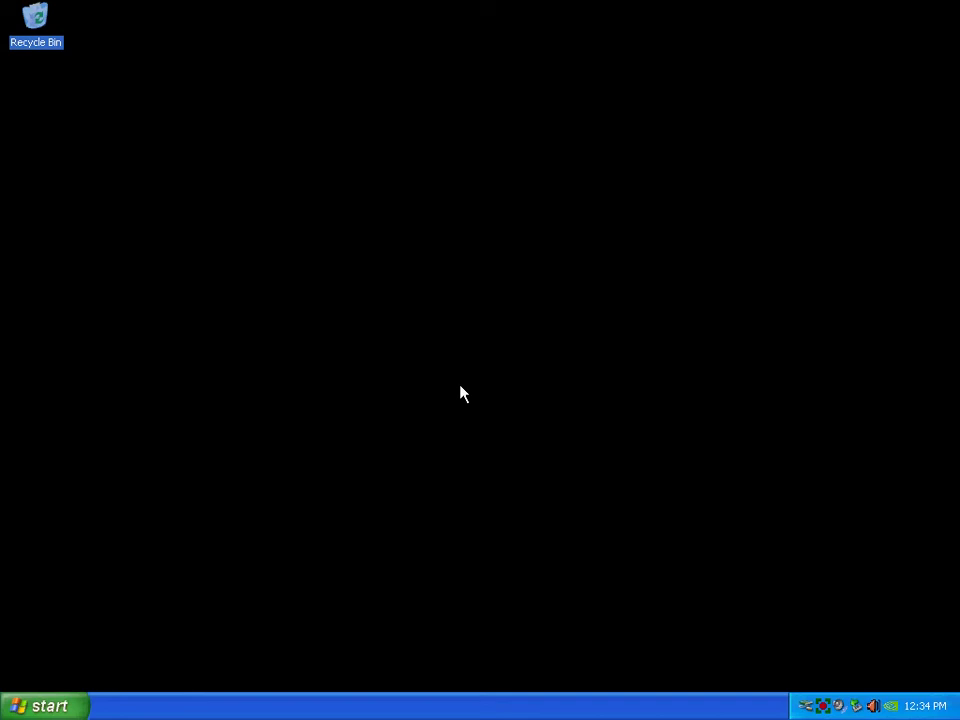
click(450, 378)
click(458, 404)
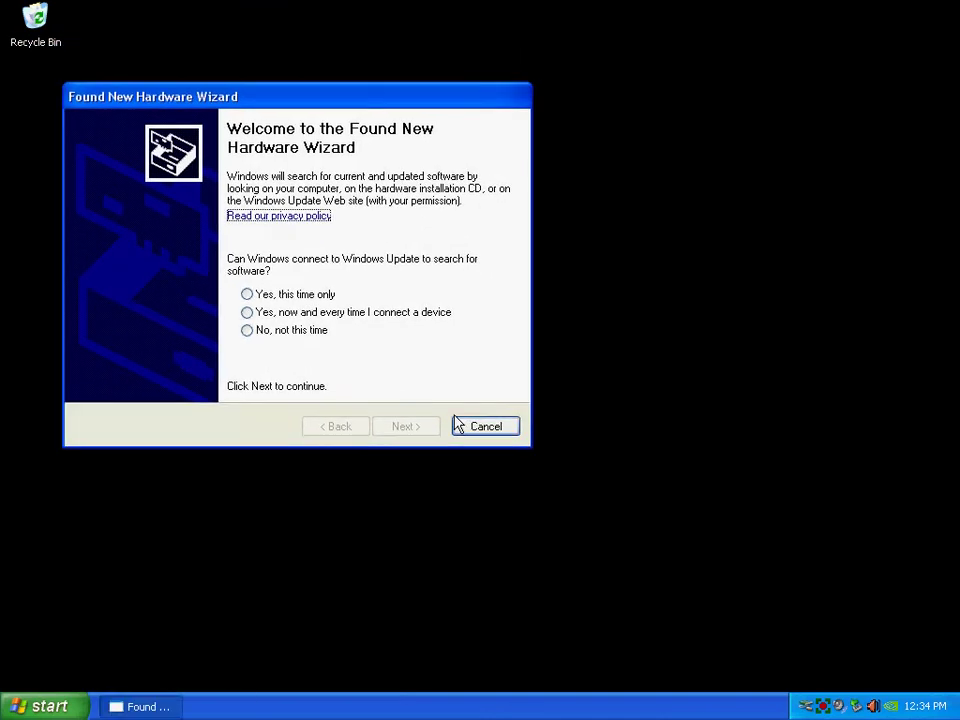
click(460, 426)
click(503, 453)
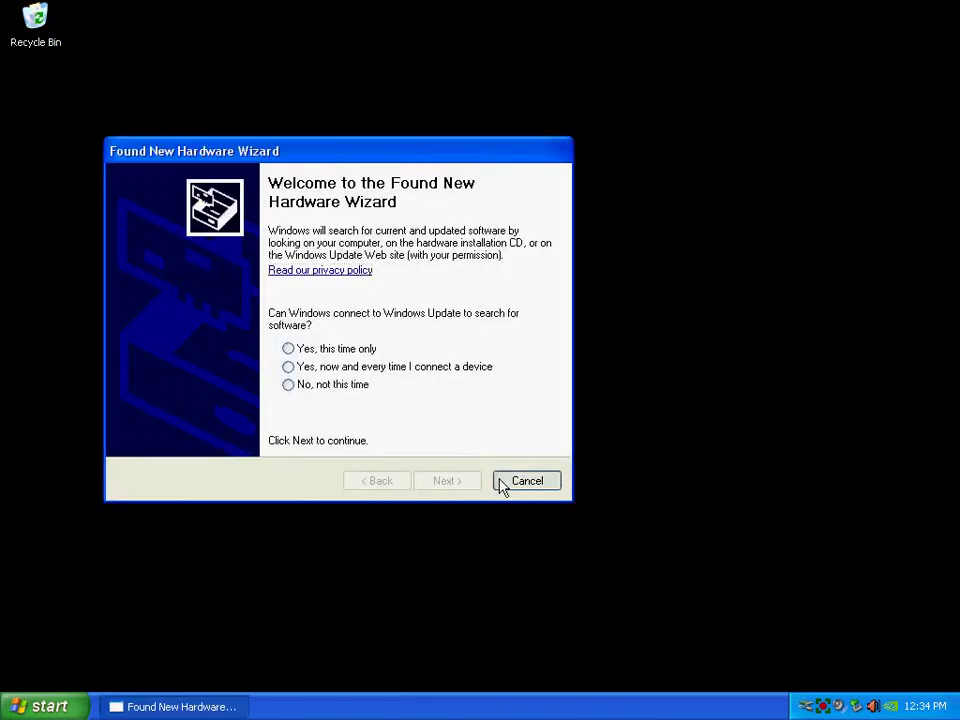
click(500, 485)
click(537, 519)
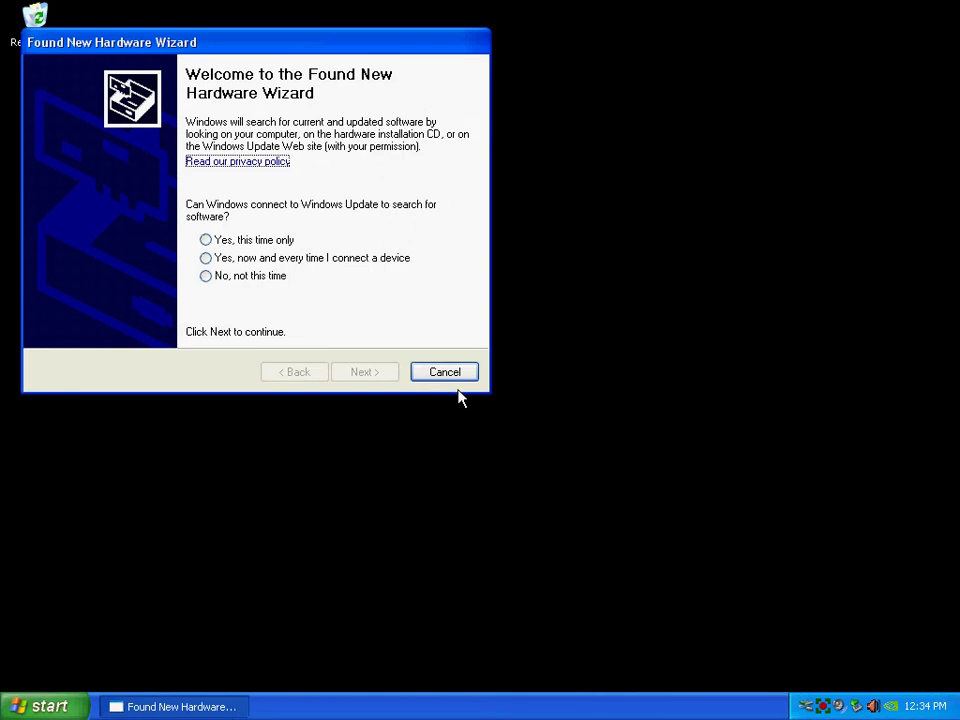
click(446, 378)
click(444, 376)
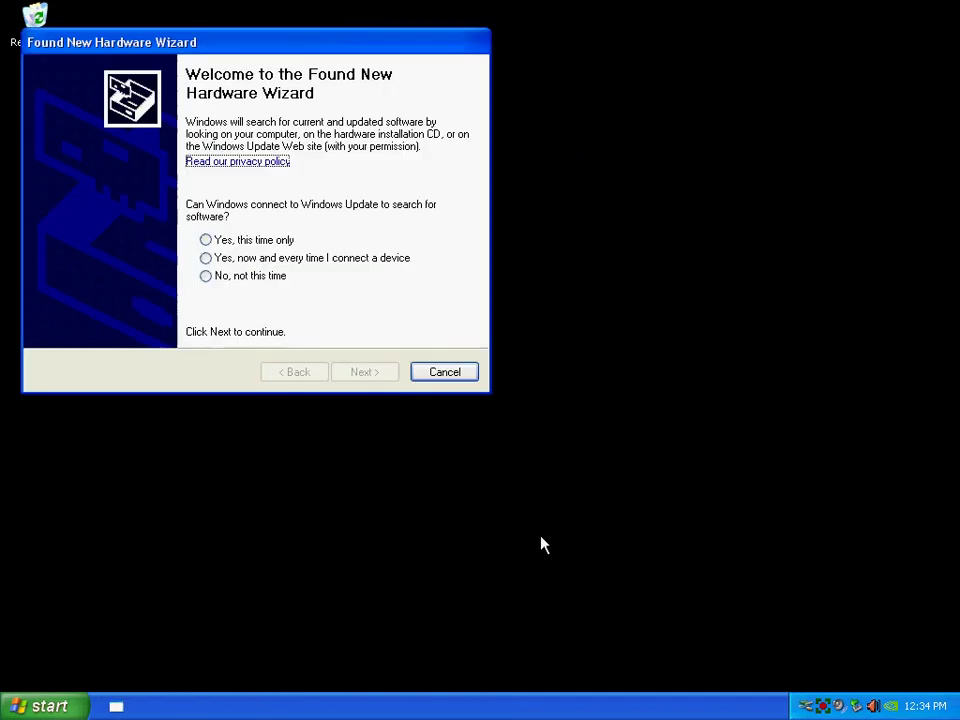
click(446, 378)
click(447, 381)
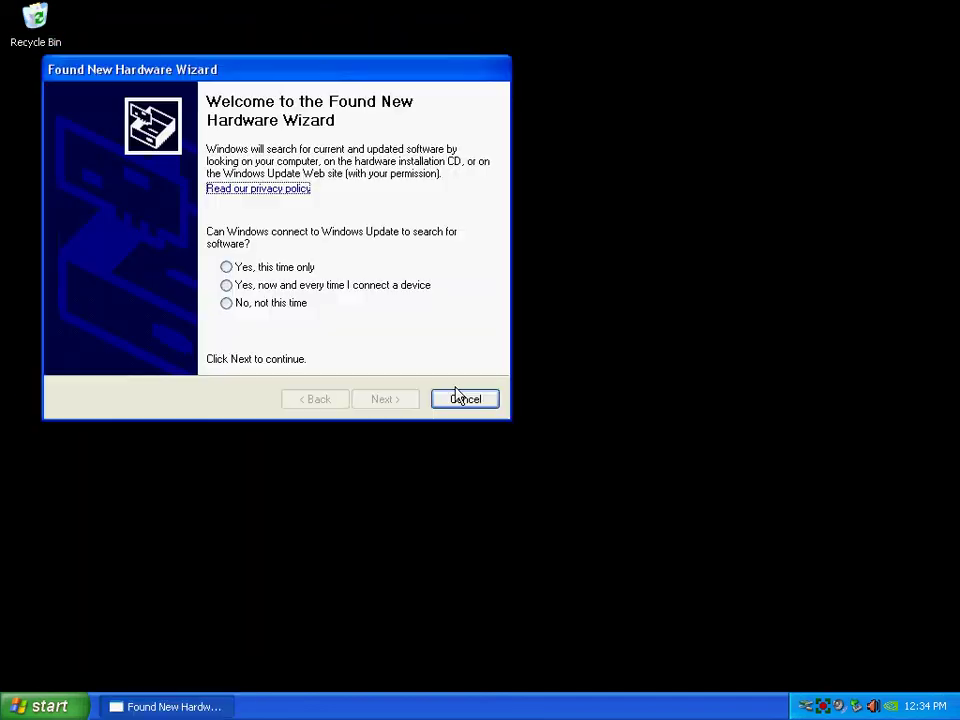
click(455, 394)
click(489, 430)
click(499, 462)
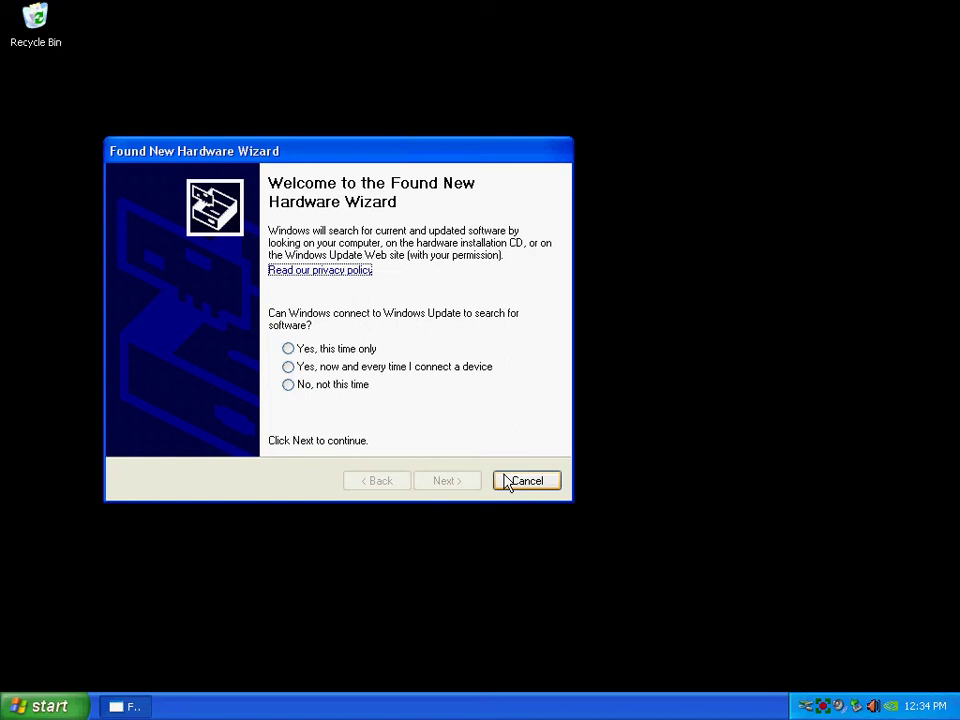
click(514, 483)
click(527, 512)
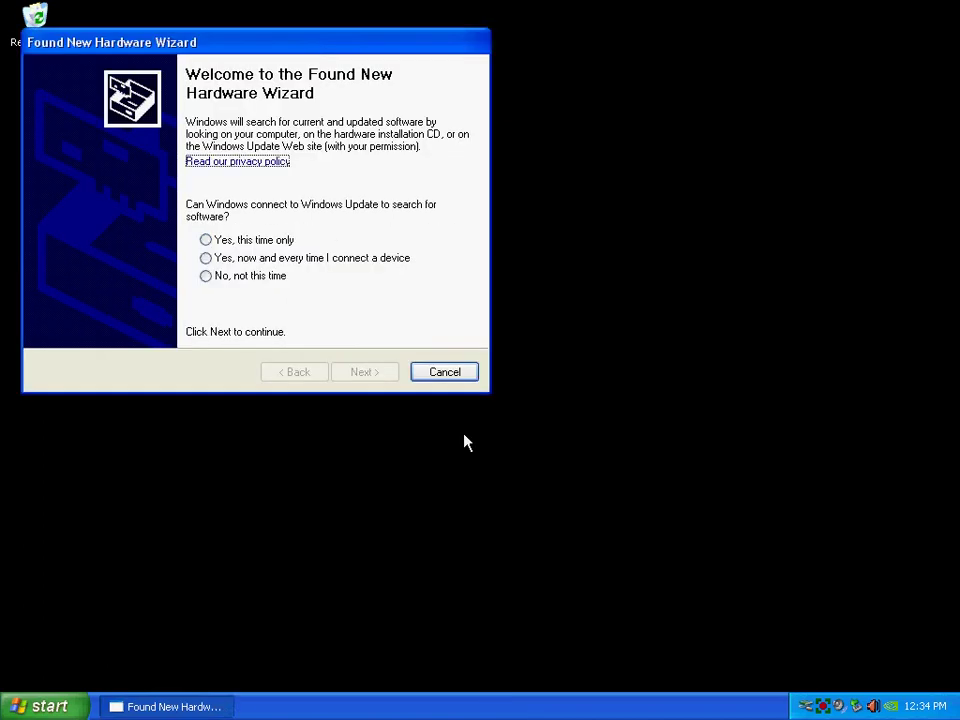
click(443, 376)
click(437, 378)
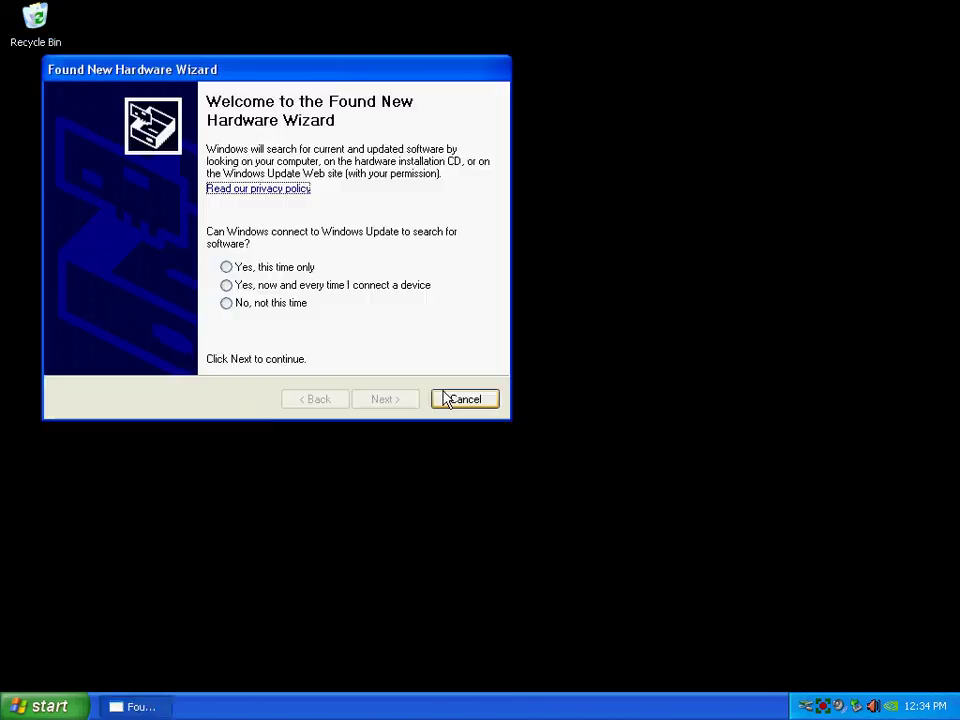
click(445, 396)
click(470, 426)
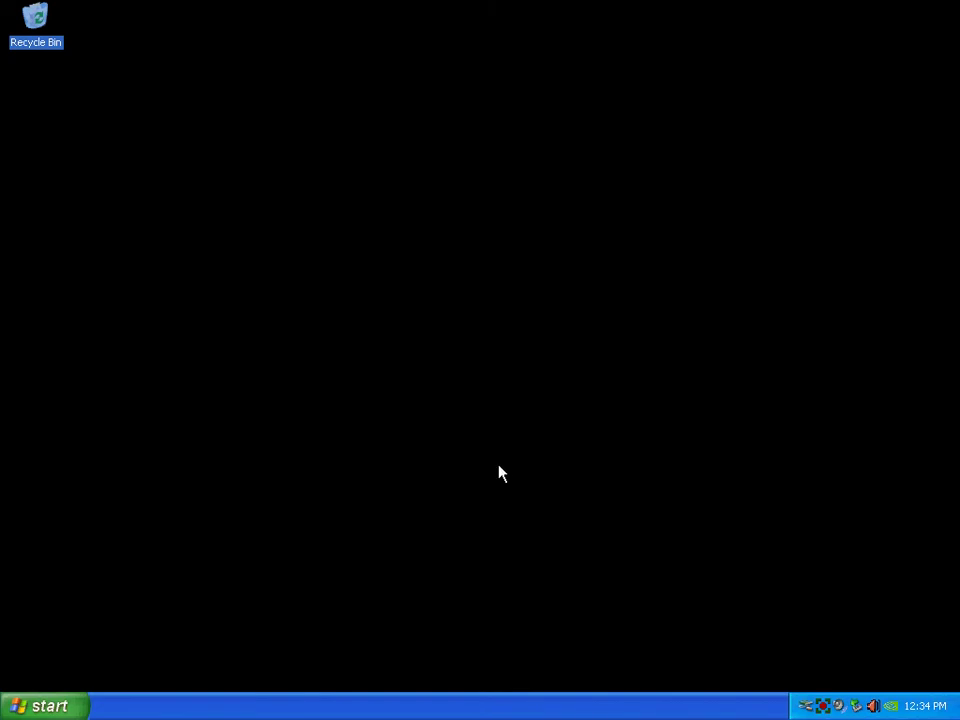
click(705, 609)
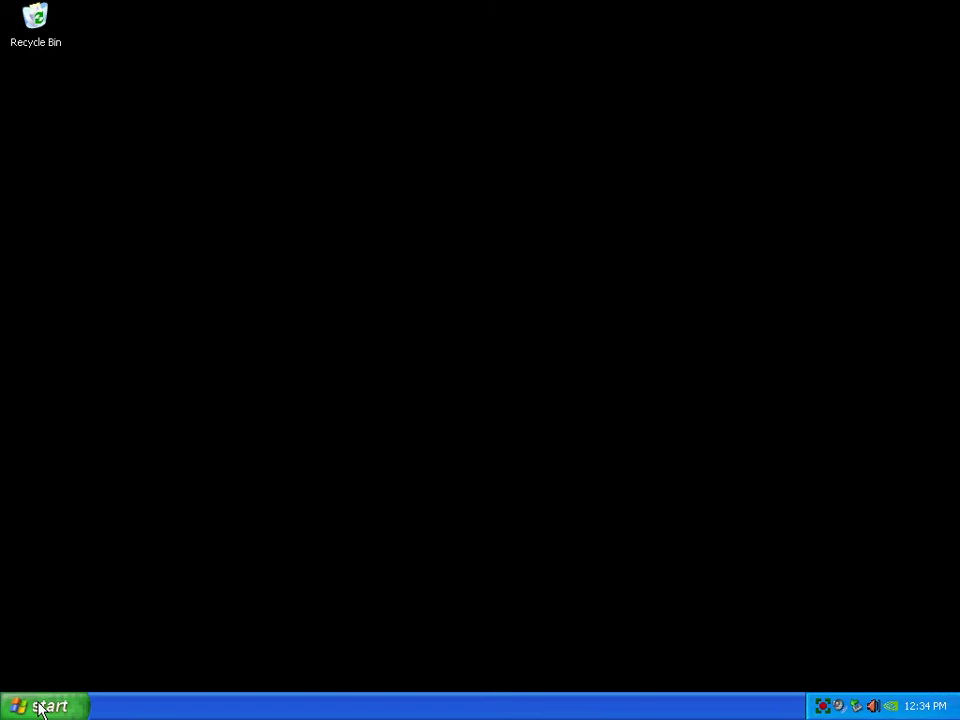
Open the BC OEM 7.3 folder on the BC OEM7.3 (D:) disc from My Computer
click(40, 707)
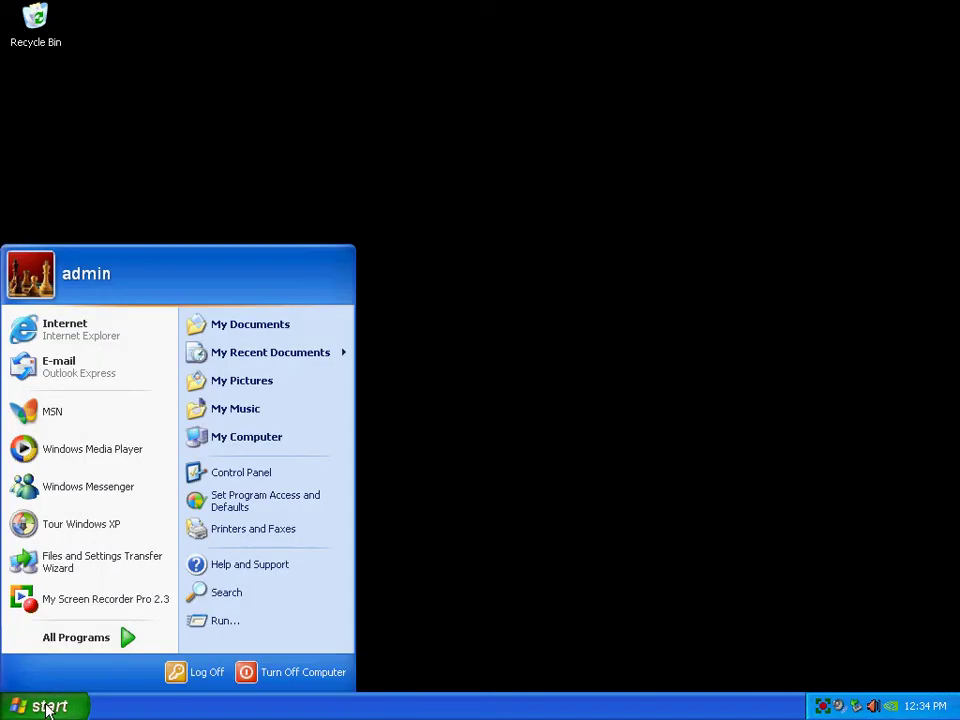
click(252, 449)
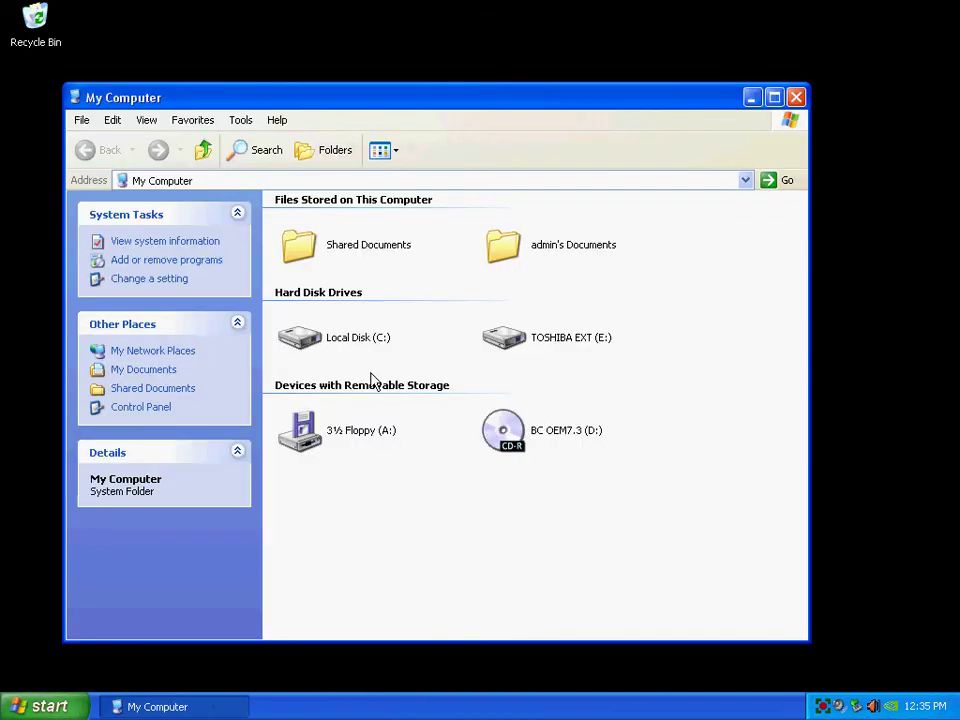
click(520, 440)
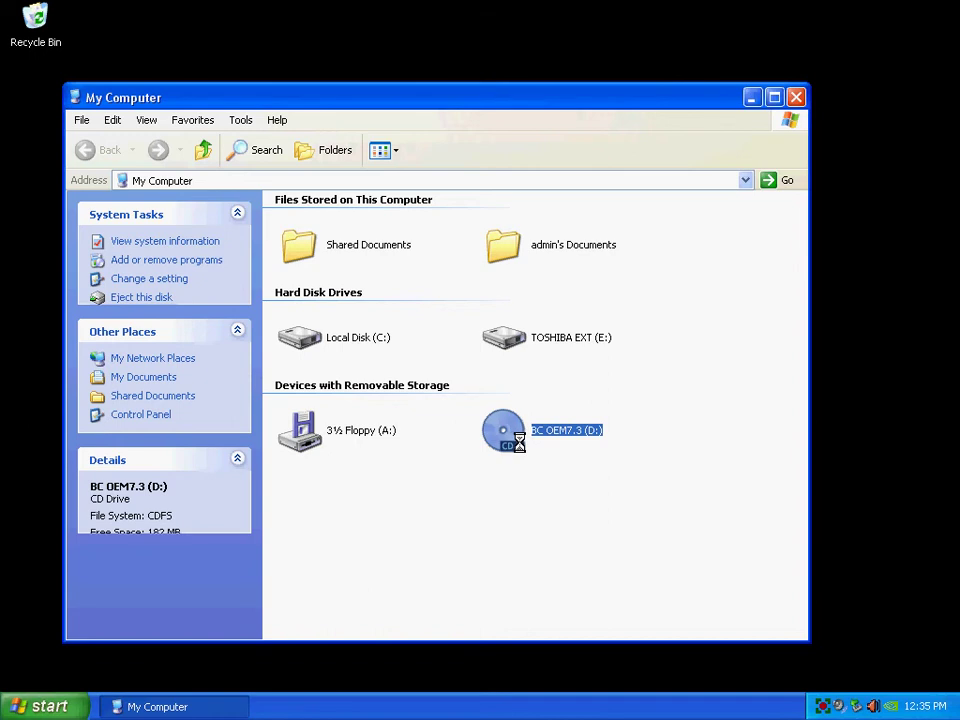
double_click(520, 440)
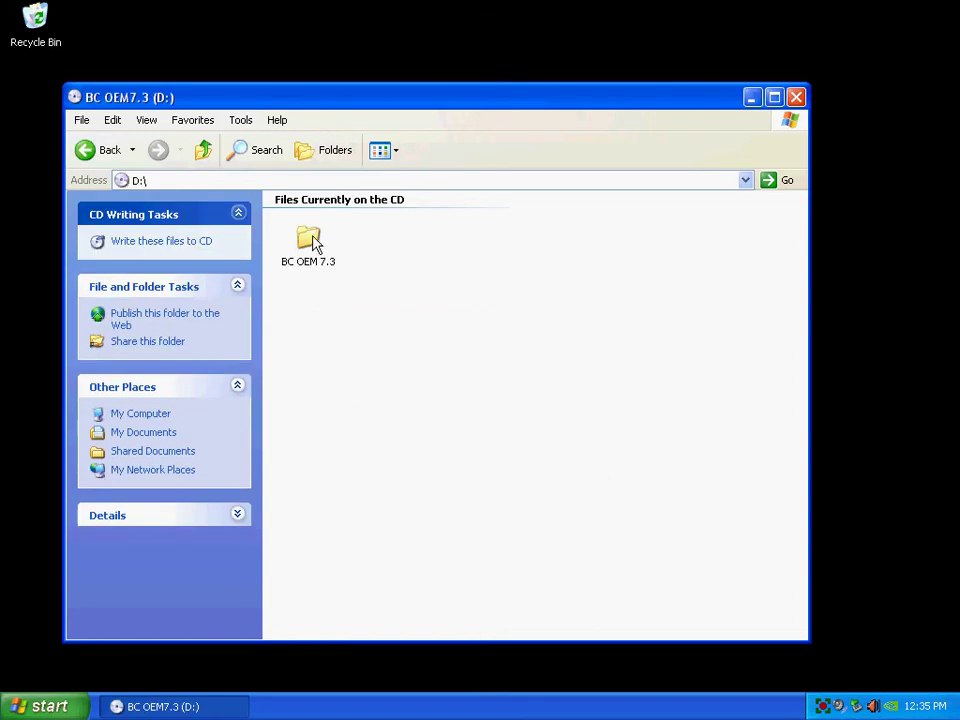
click(310, 242)
double_click(310, 242)
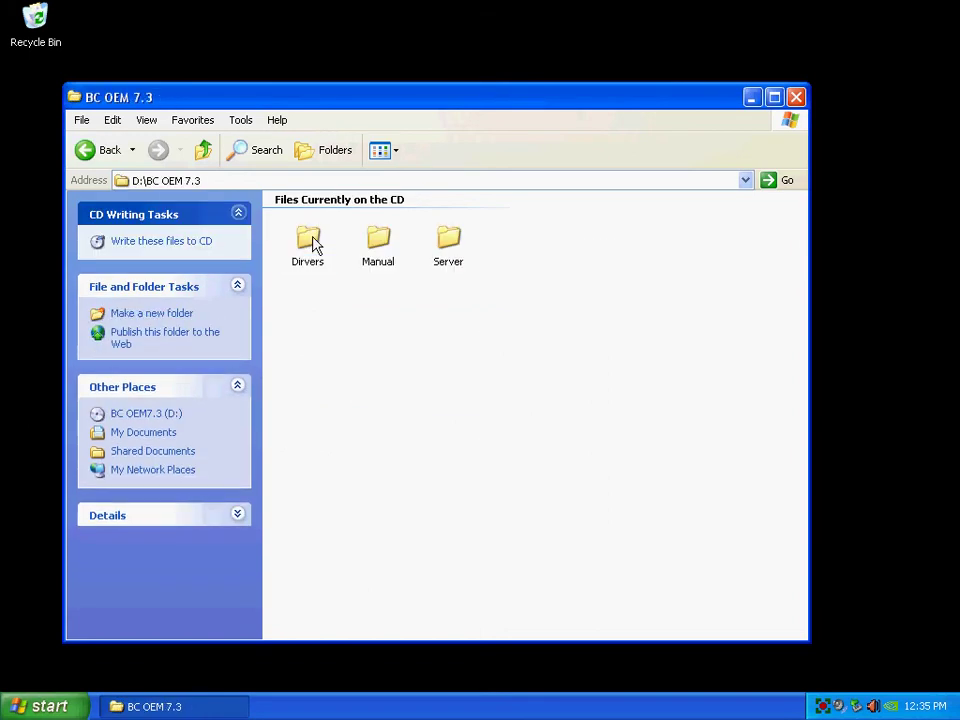
Open the English driver folder inside the Dirvers folder
click(448, 250)
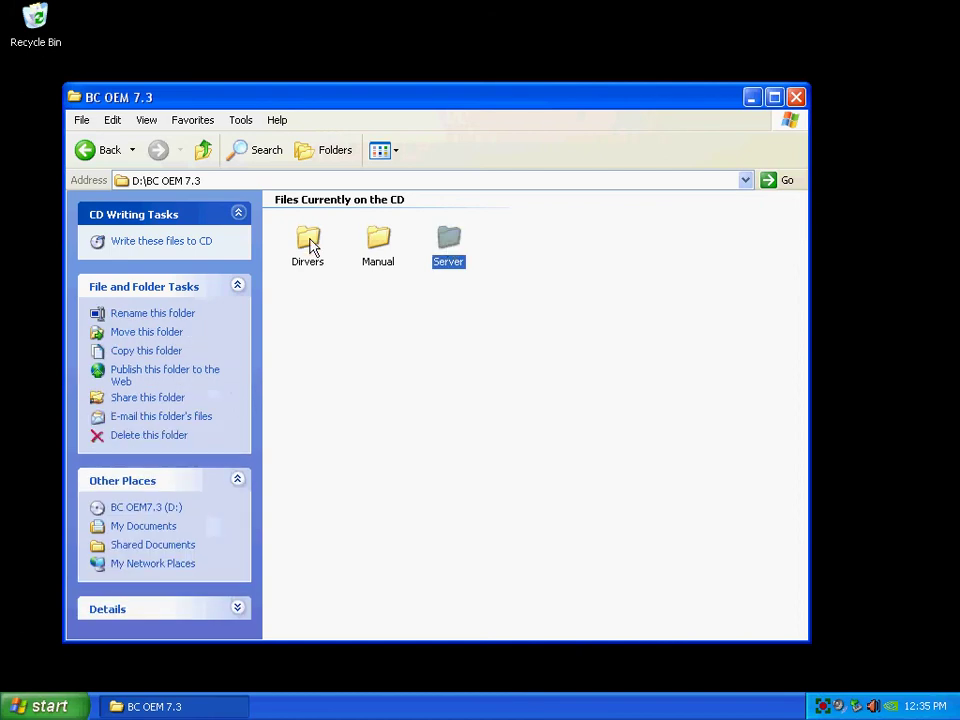
click(310, 246)
double_click(310, 246)
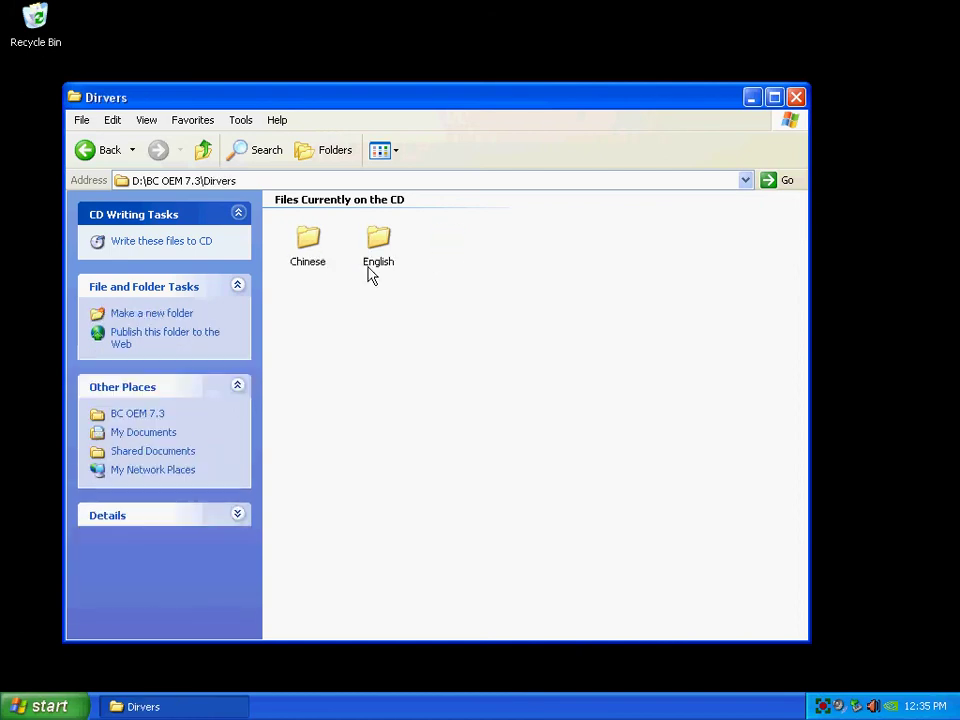
click(384, 250)
double_click(384, 250)
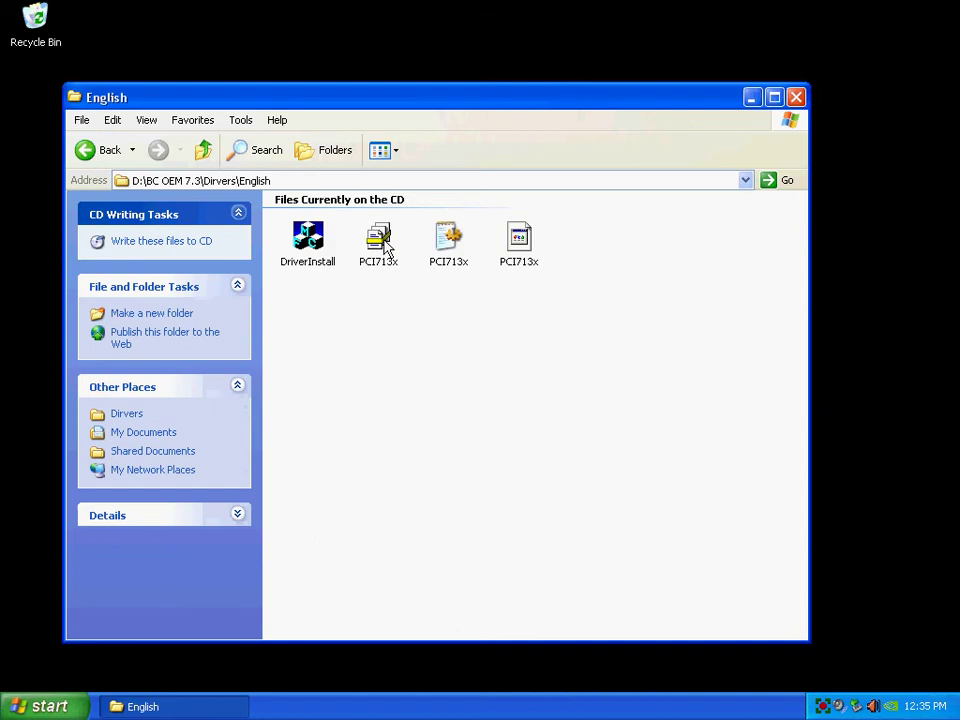
Start the driver installation with DriverInstall, then minimize the folder window and move the installer window aside
double_click(308, 240)
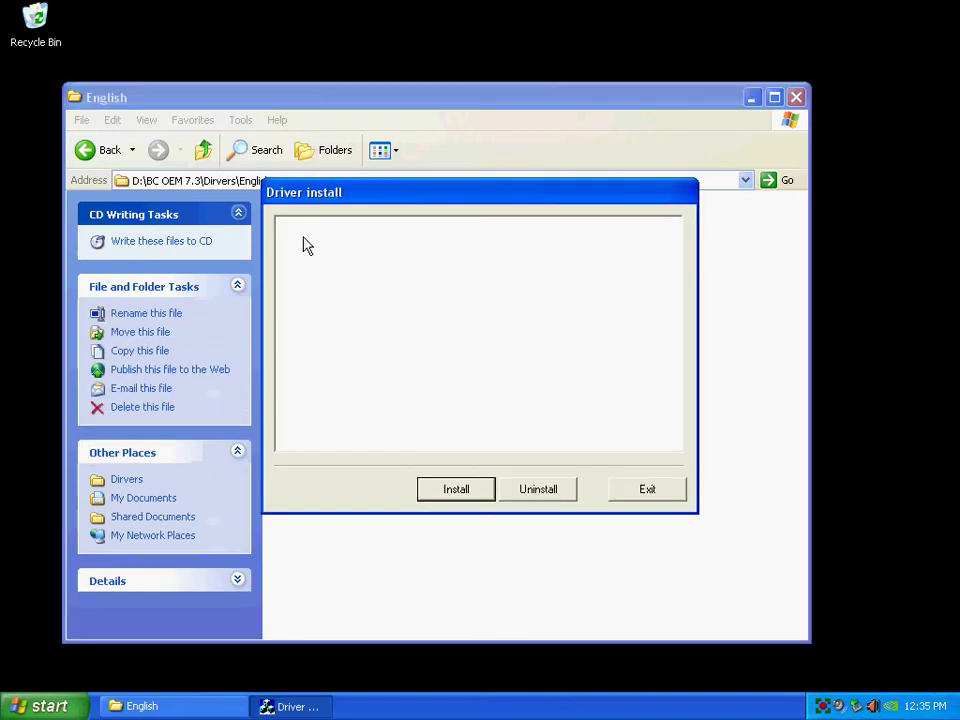
click(447, 494)
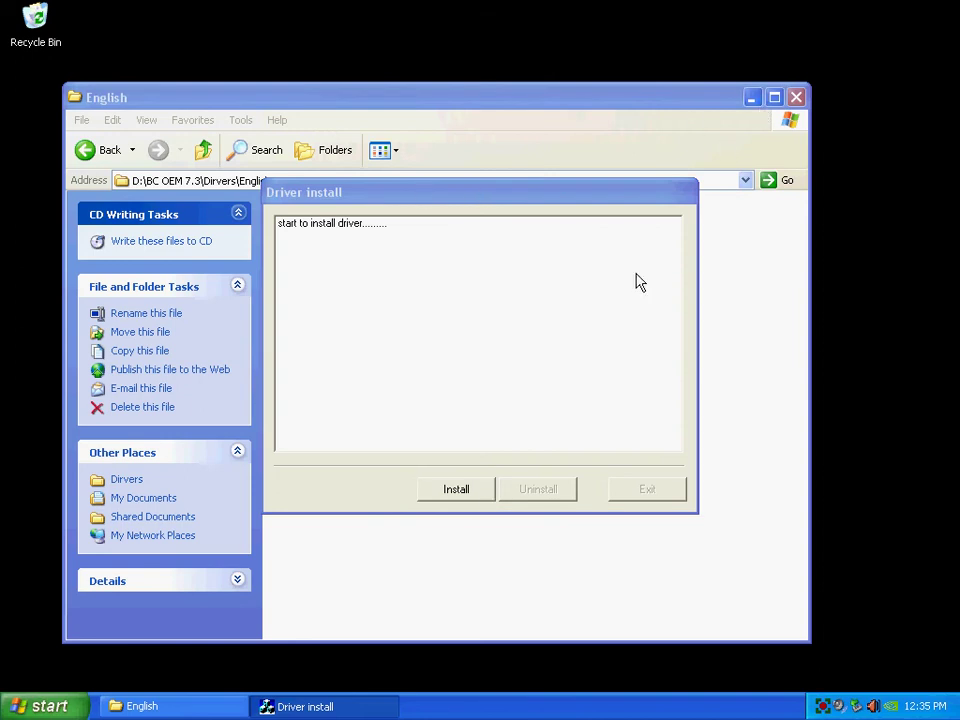
click(752, 98)
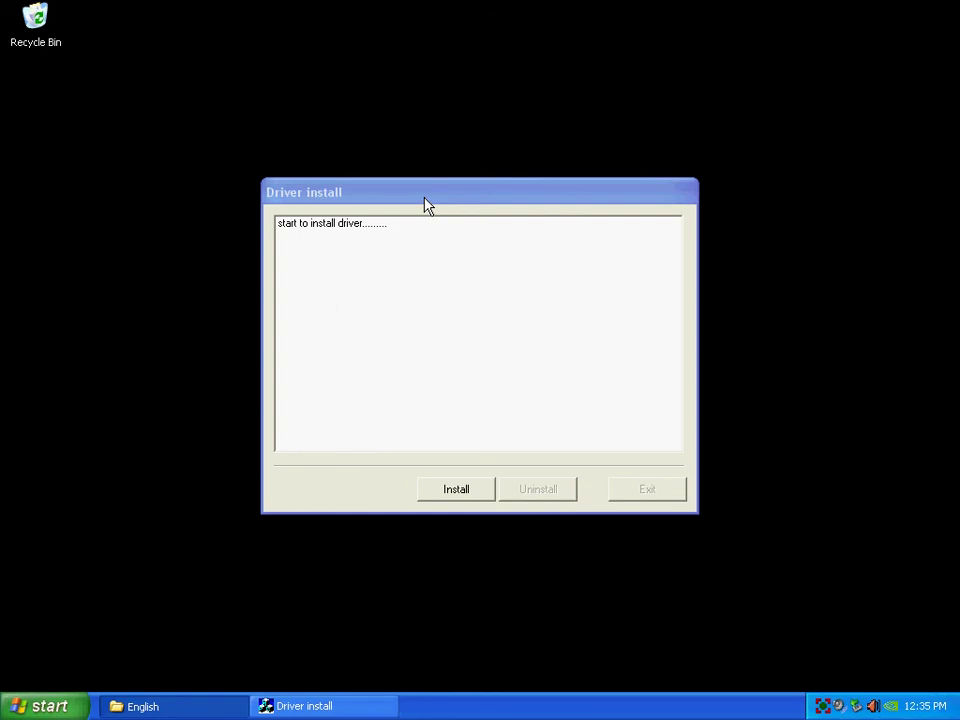
drag(424, 196, 746, 52)
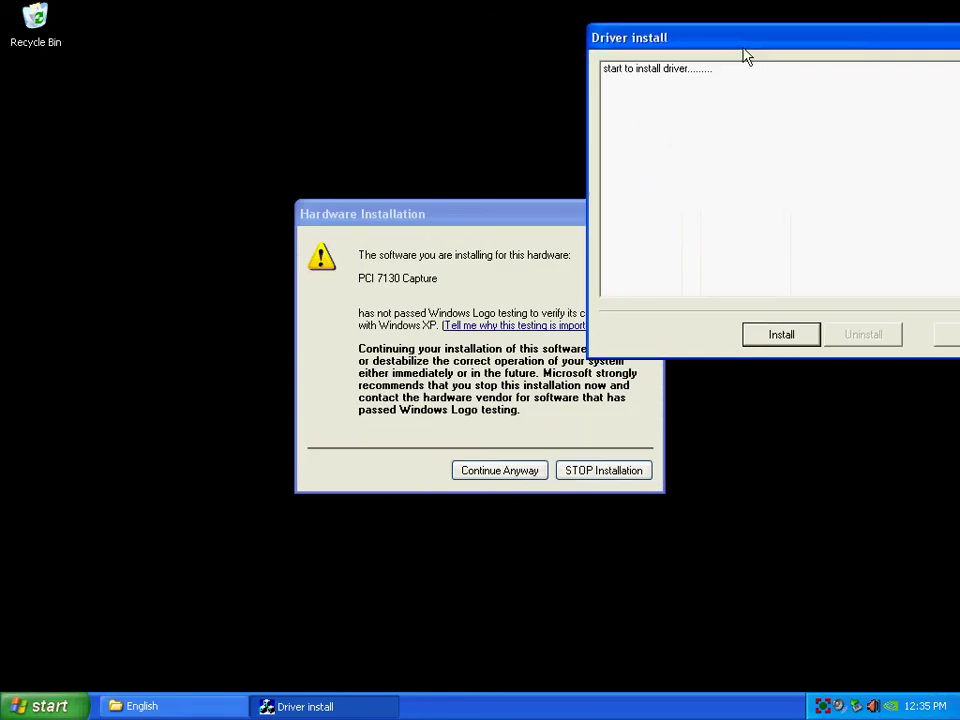
Continue anyway past every Windows Logo testing warning for the PCI 7130 Capture hardware until the driver installation finishes
click(495, 475)
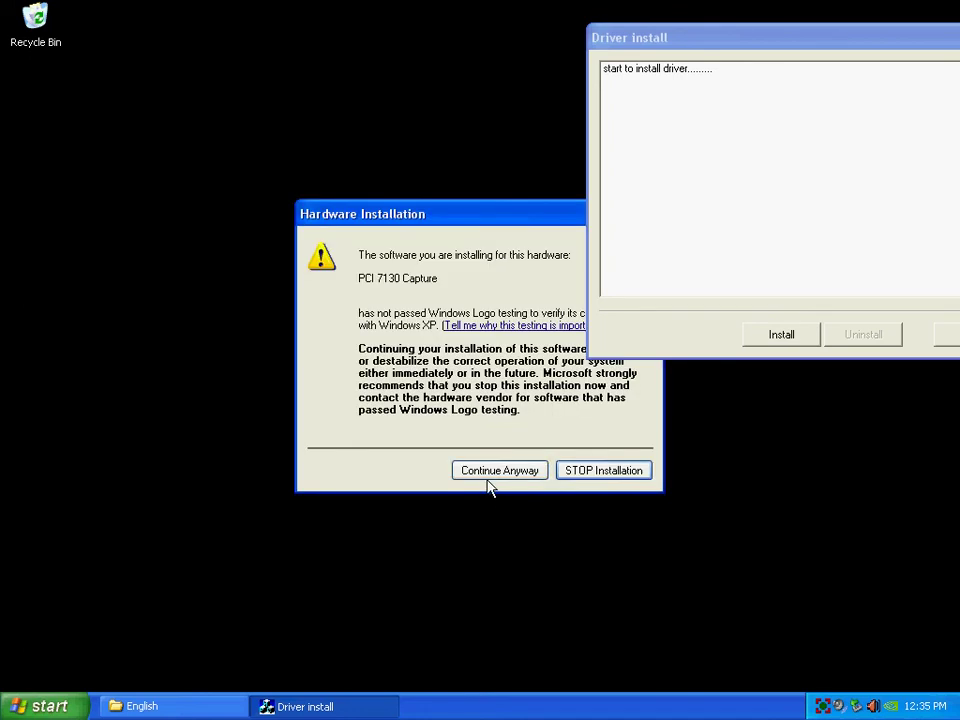
click(483, 473)
click(487, 474)
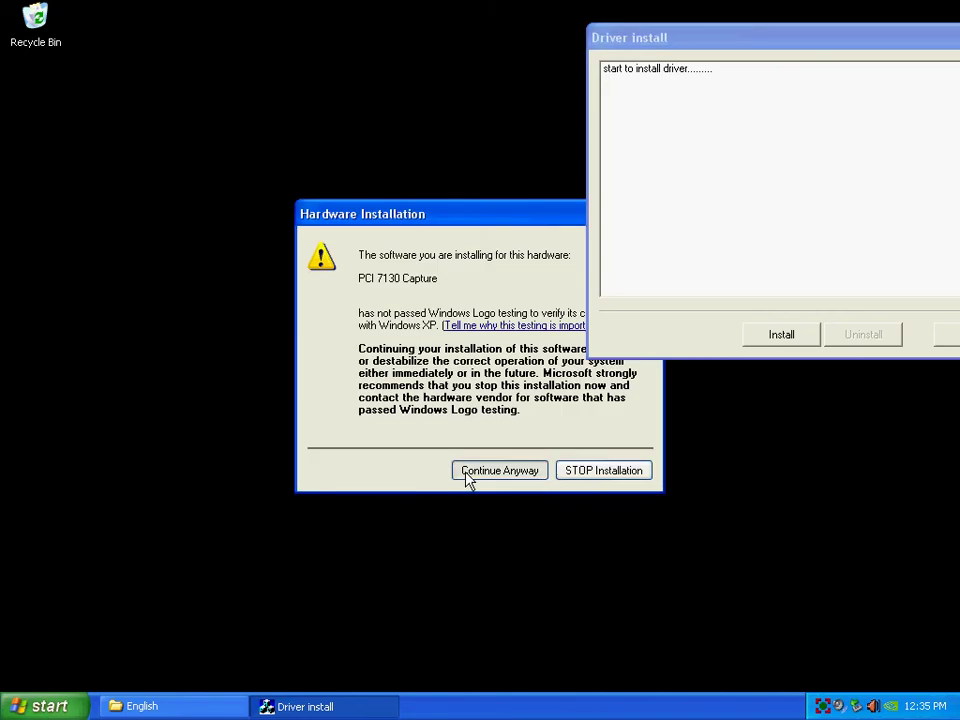
click(467, 477)
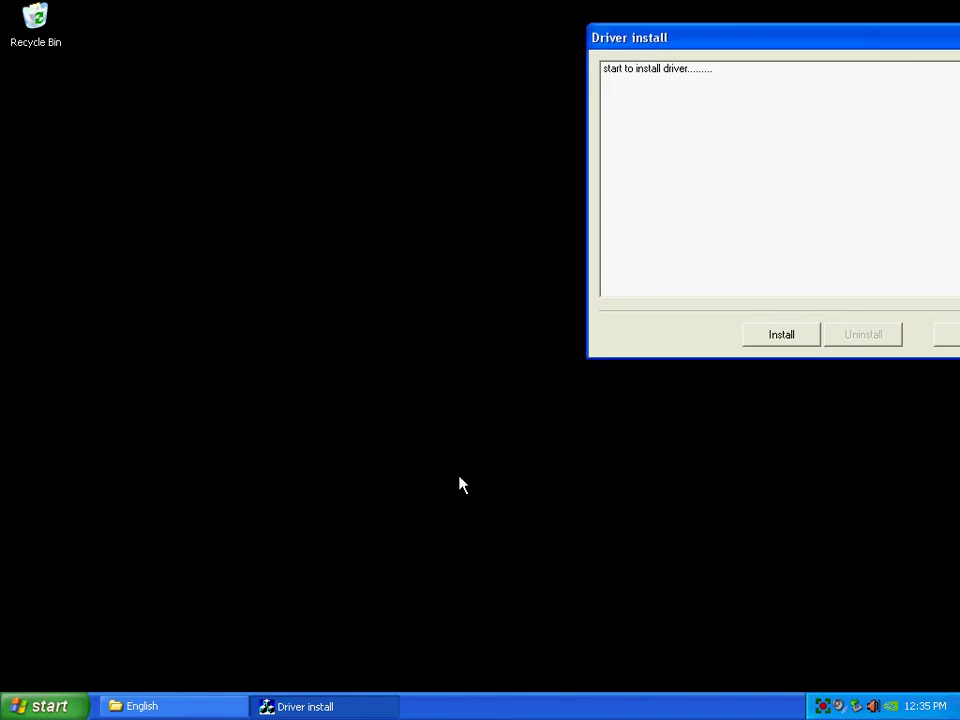
click(469, 478)
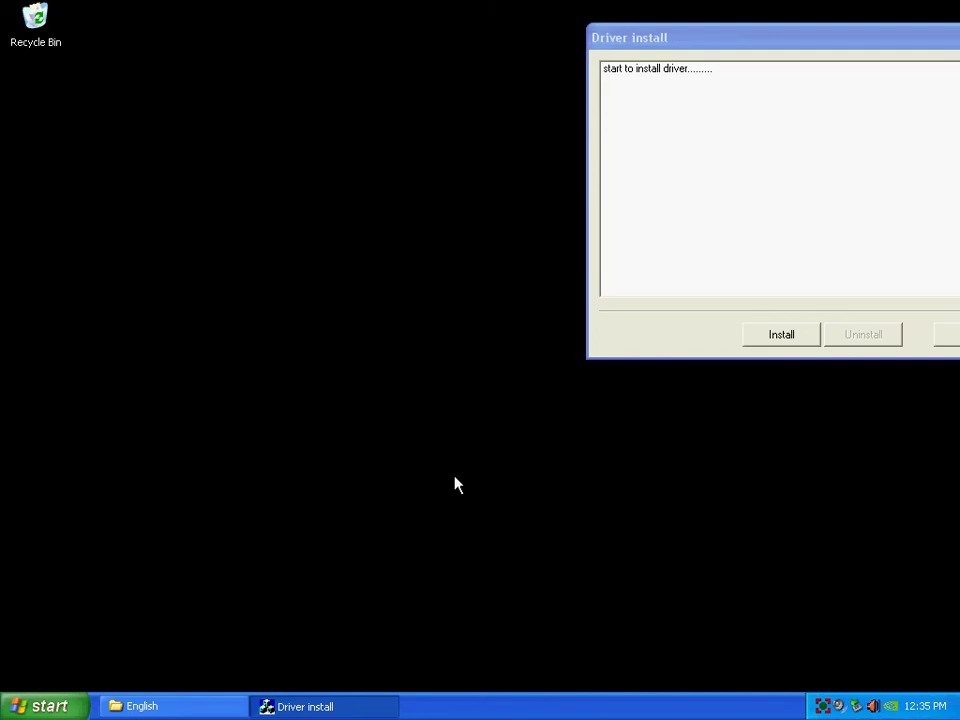
click(469, 475)
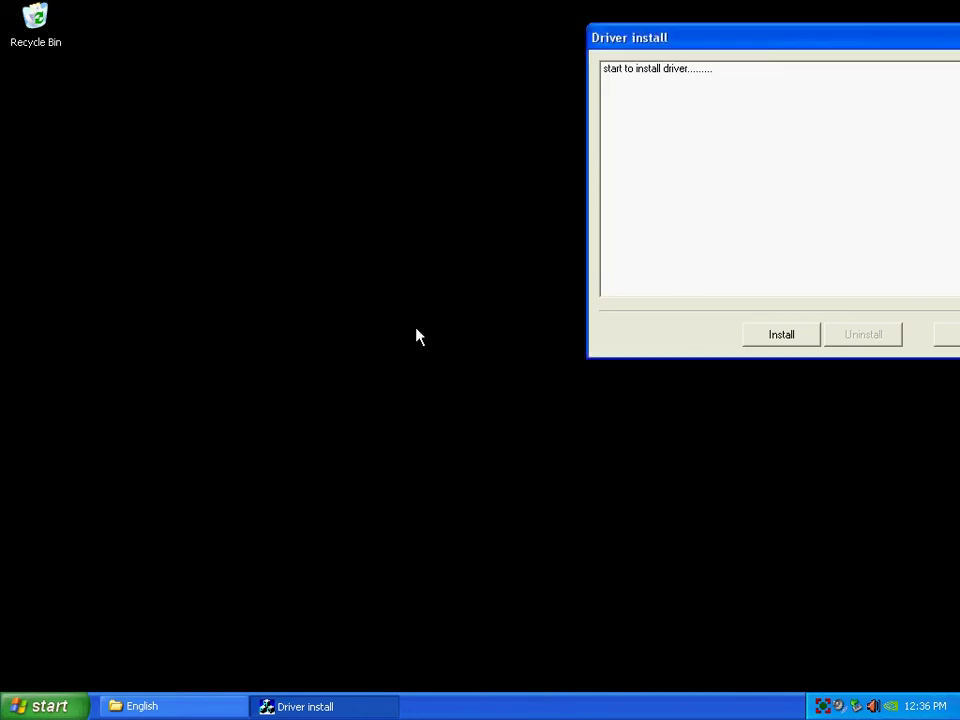
click(489, 471)
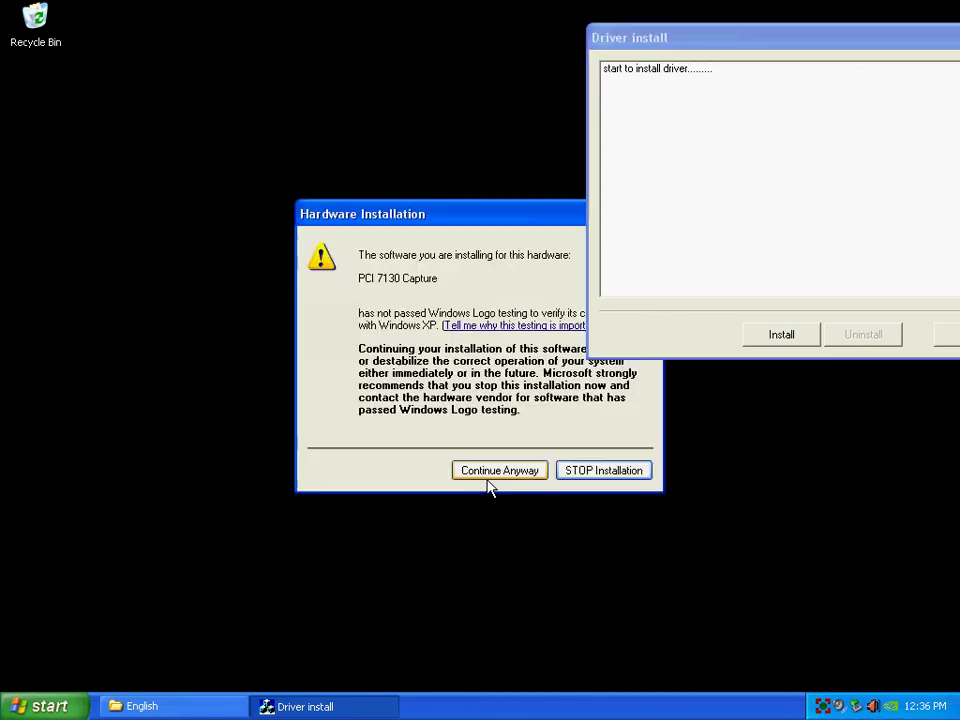
click(485, 472)
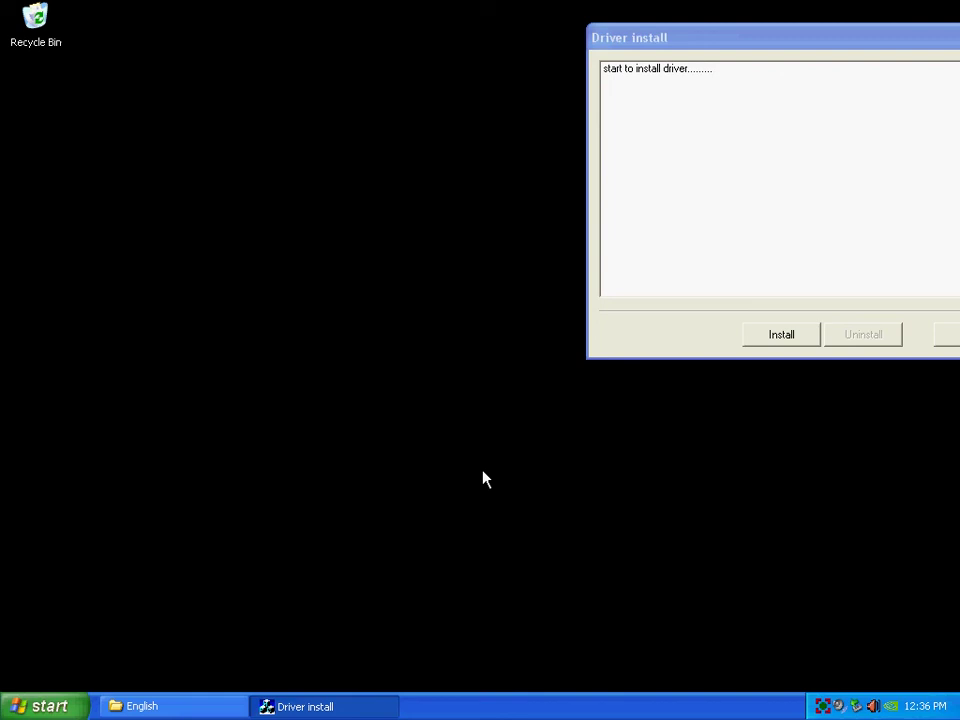
click(484, 477)
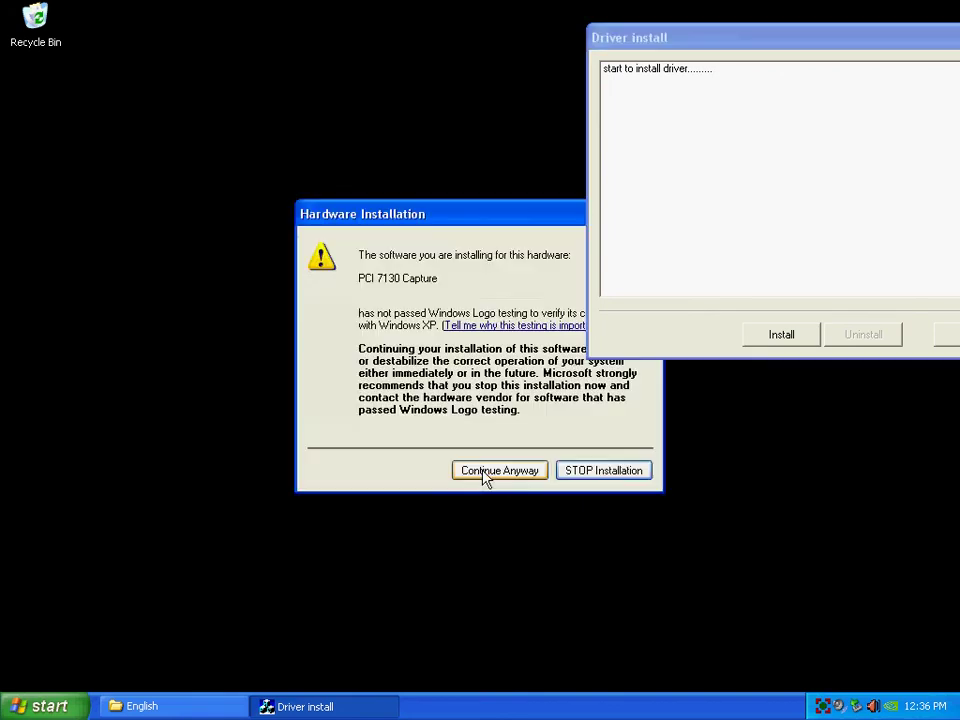
click(484, 476)
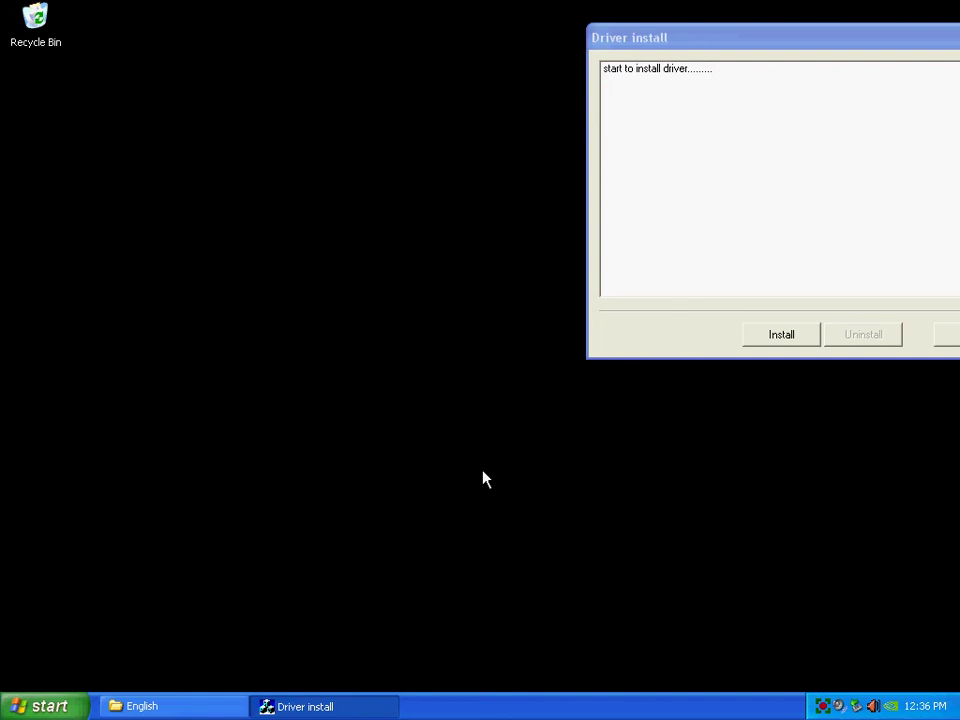
click(483, 472)
click(483, 477)
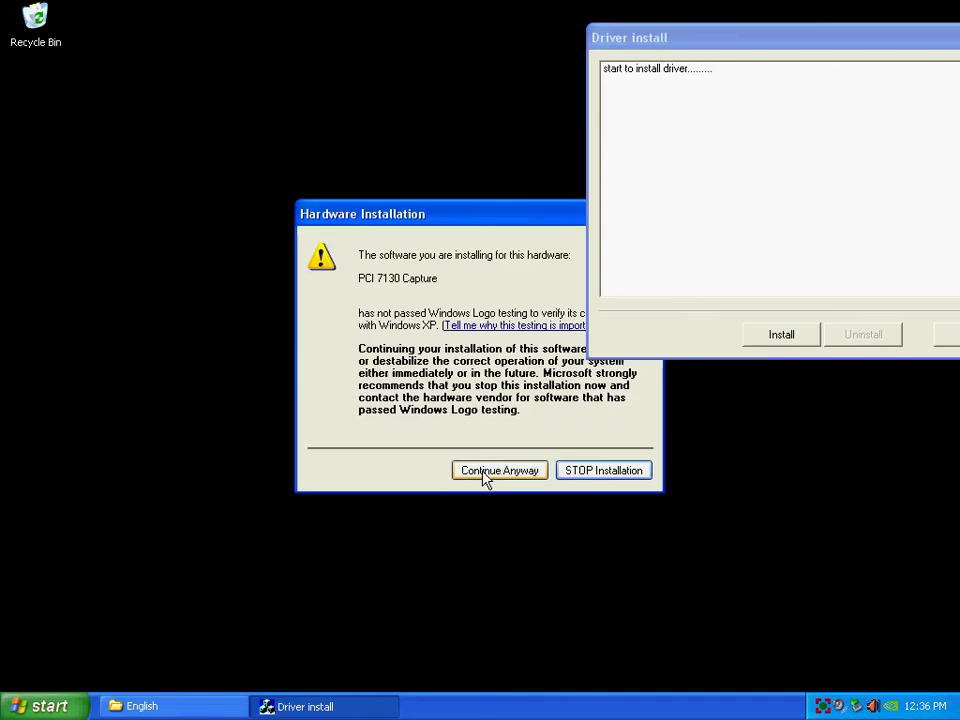
click(484, 476)
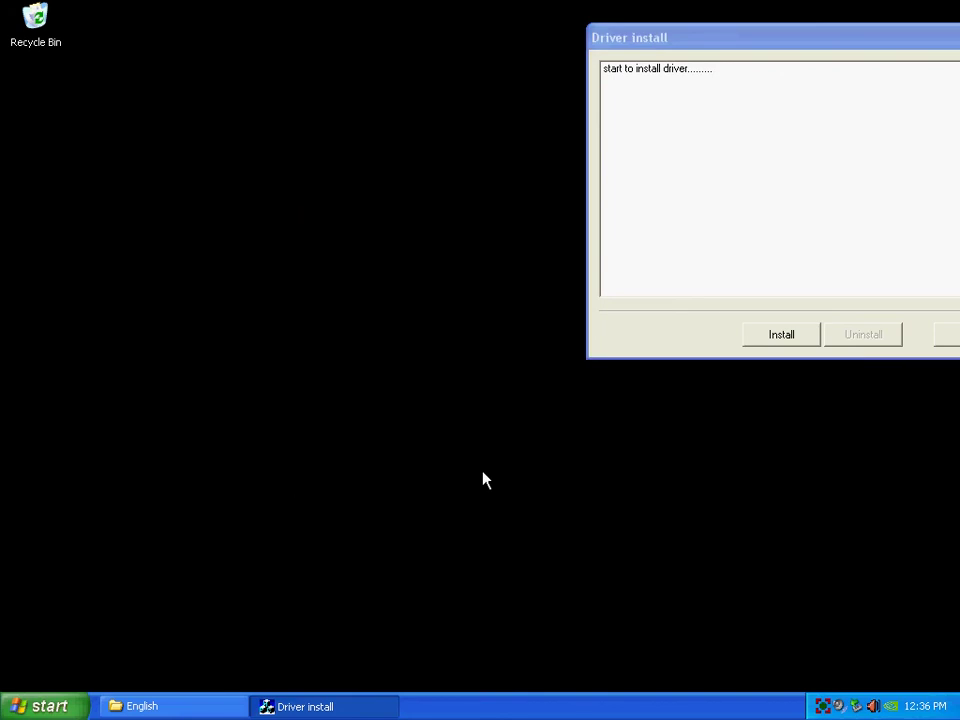
click(484, 476)
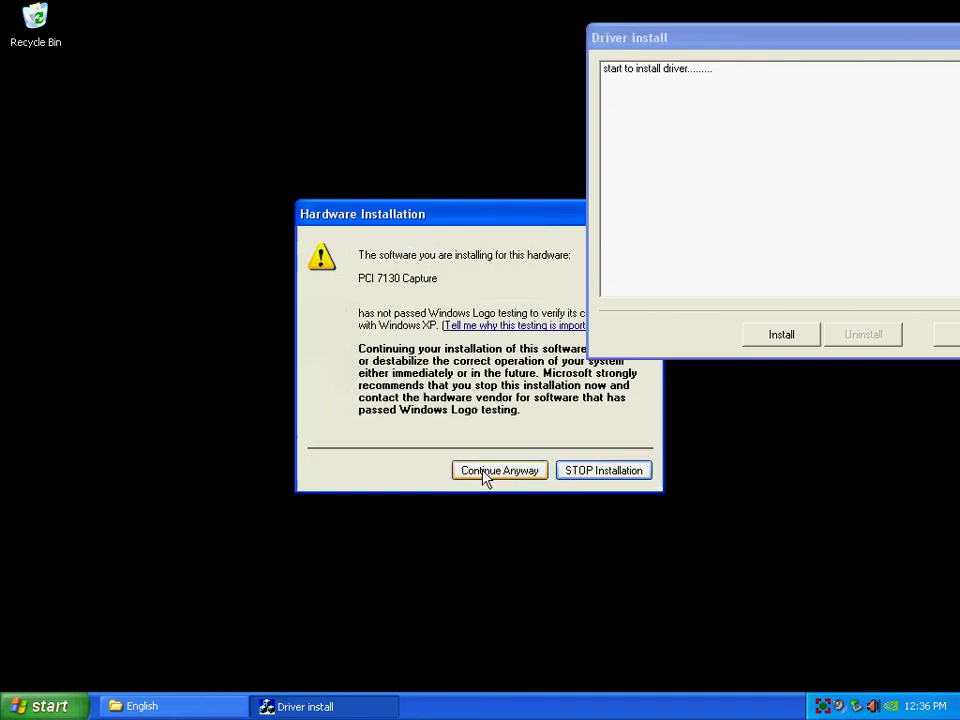
click(484, 476)
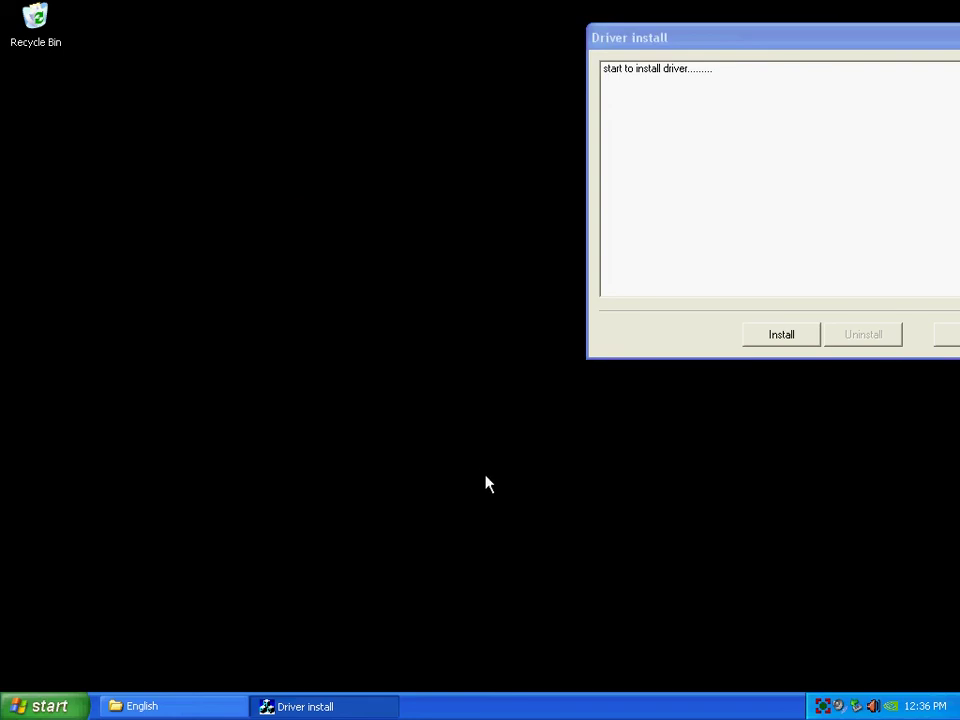
click(497, 469)
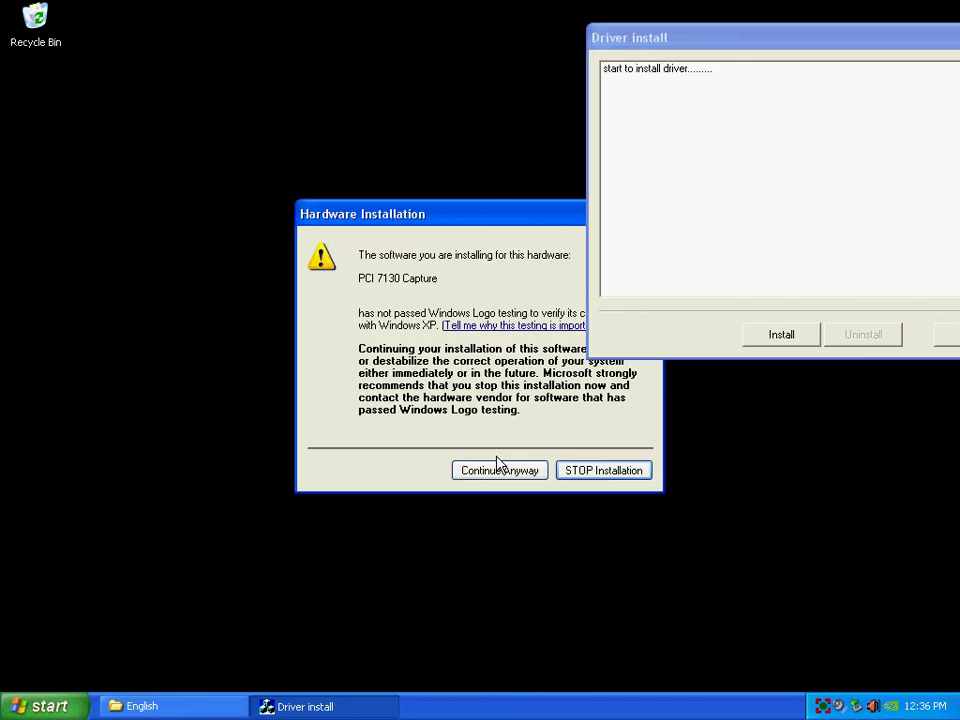
click(501, 468)
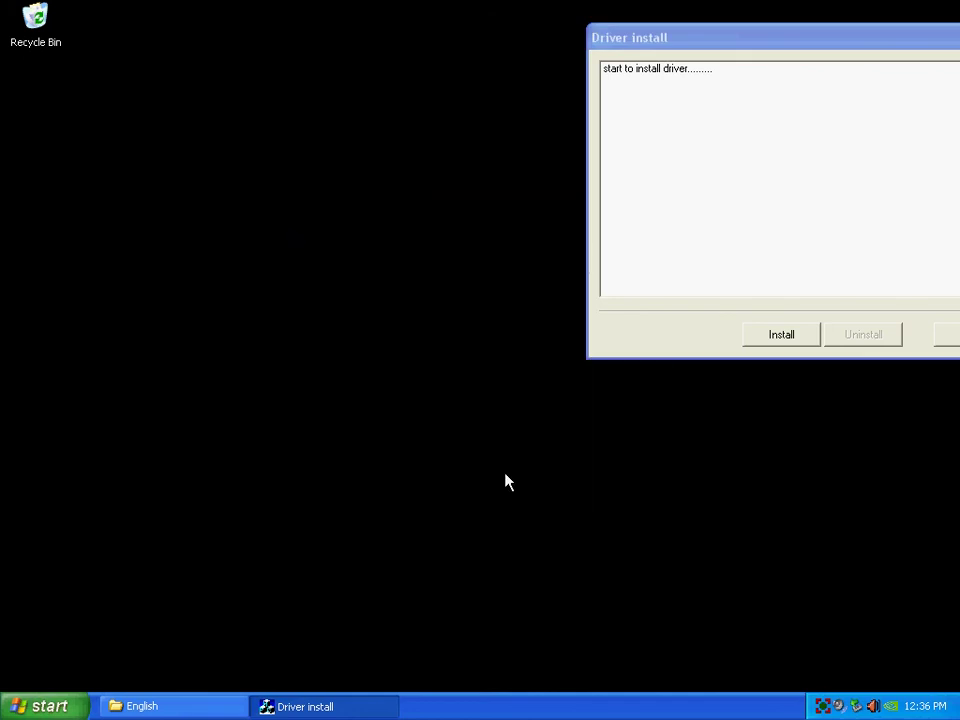
click(505, 474)
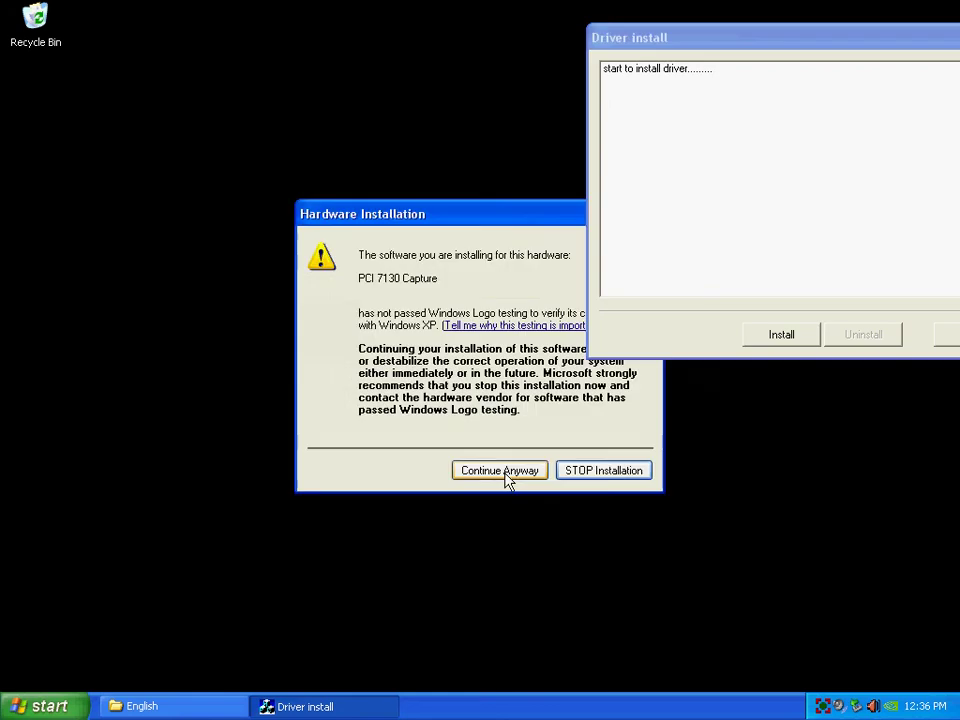
click(505, 476)
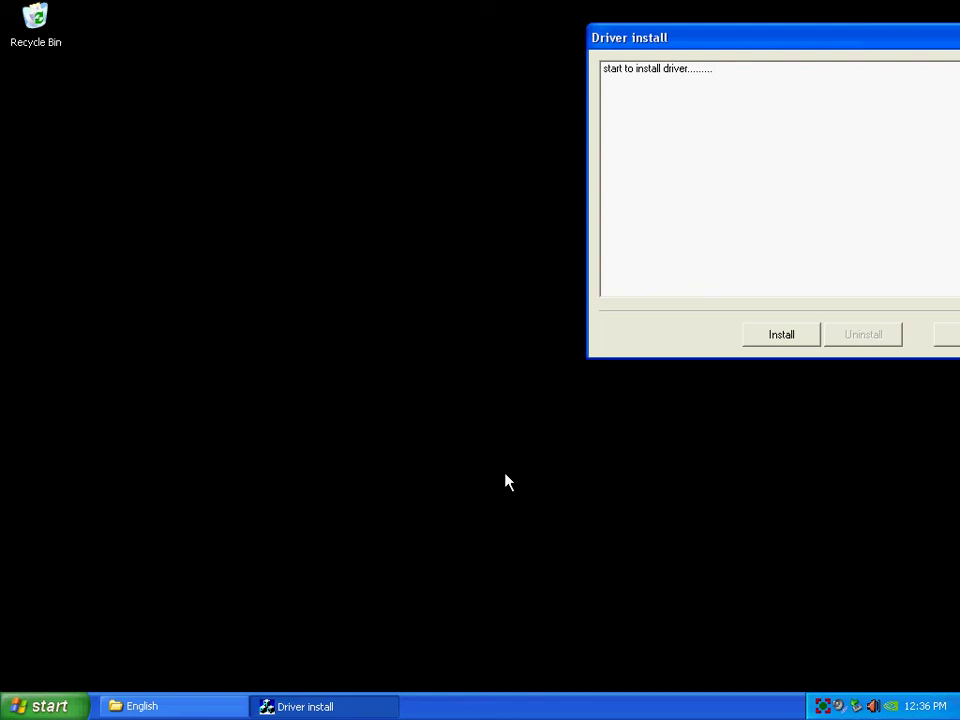
click(505, 476)
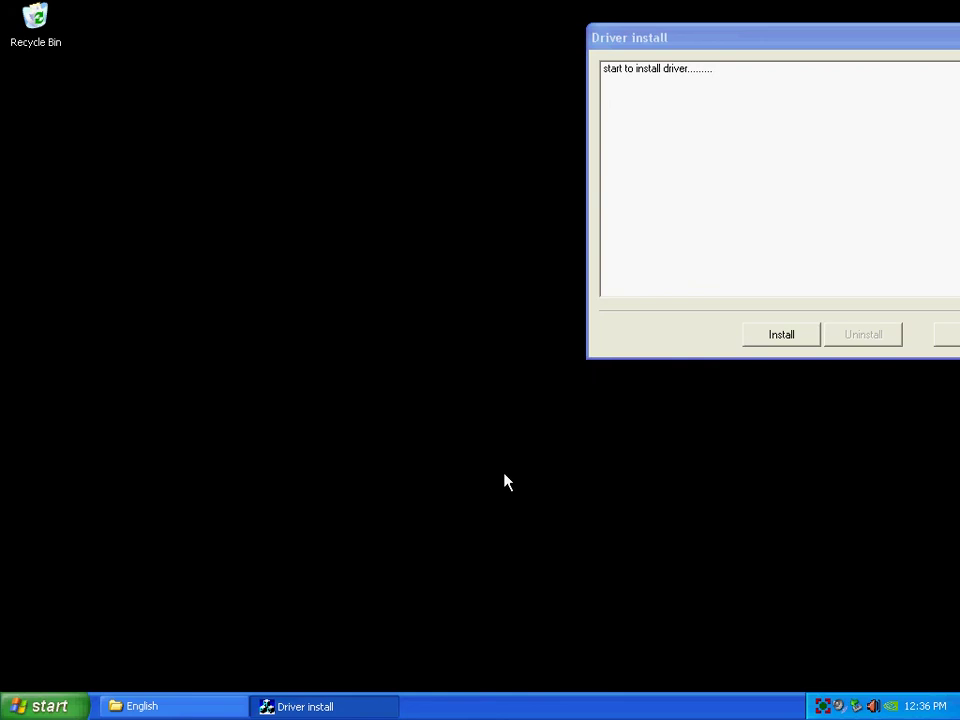
click(505, 476)
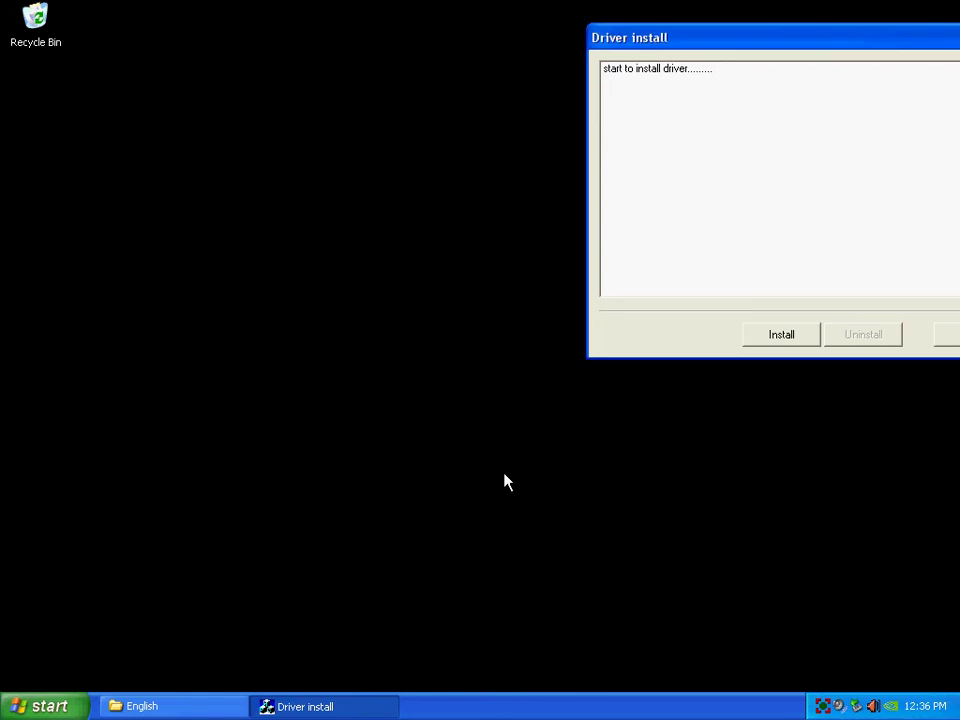
click(505, 476)
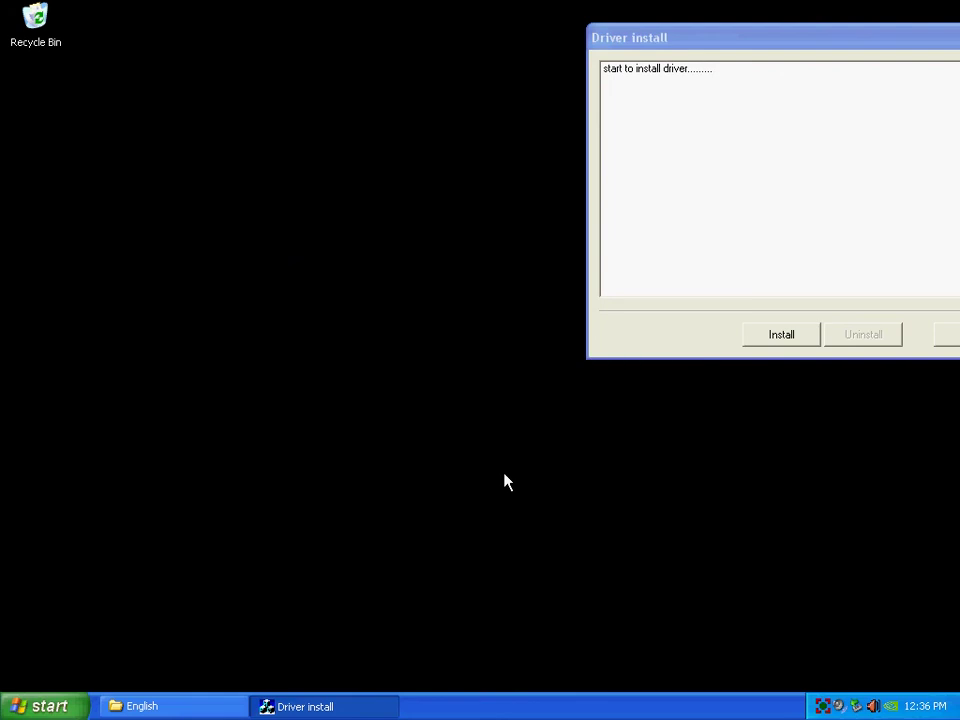
click(505, 476)
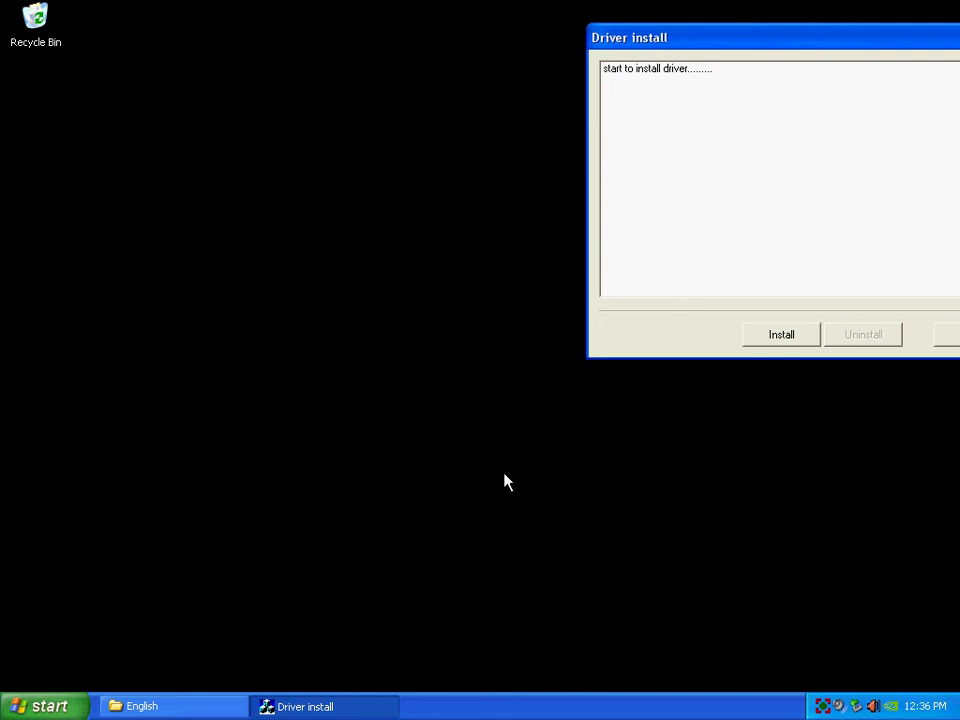
click(505, 476)
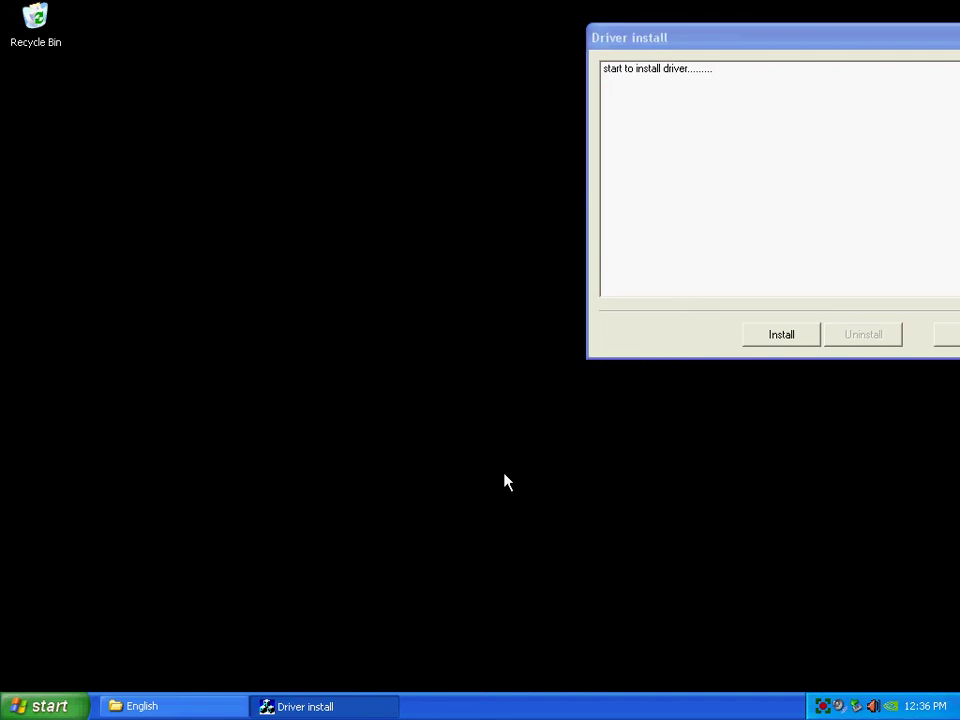
click(505, 476)
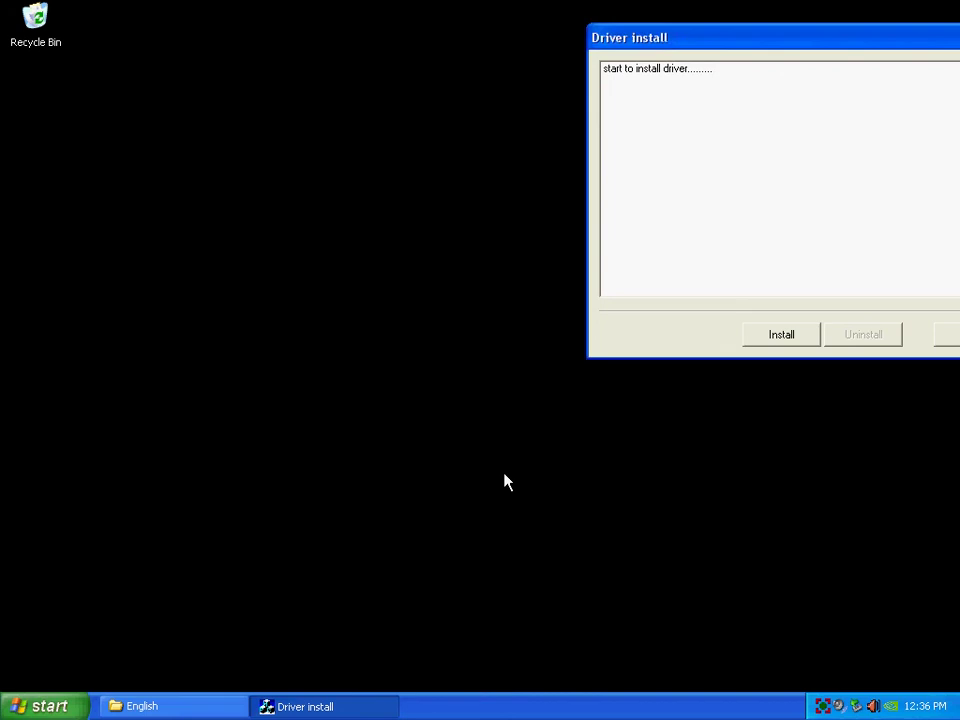
click(505, 476)
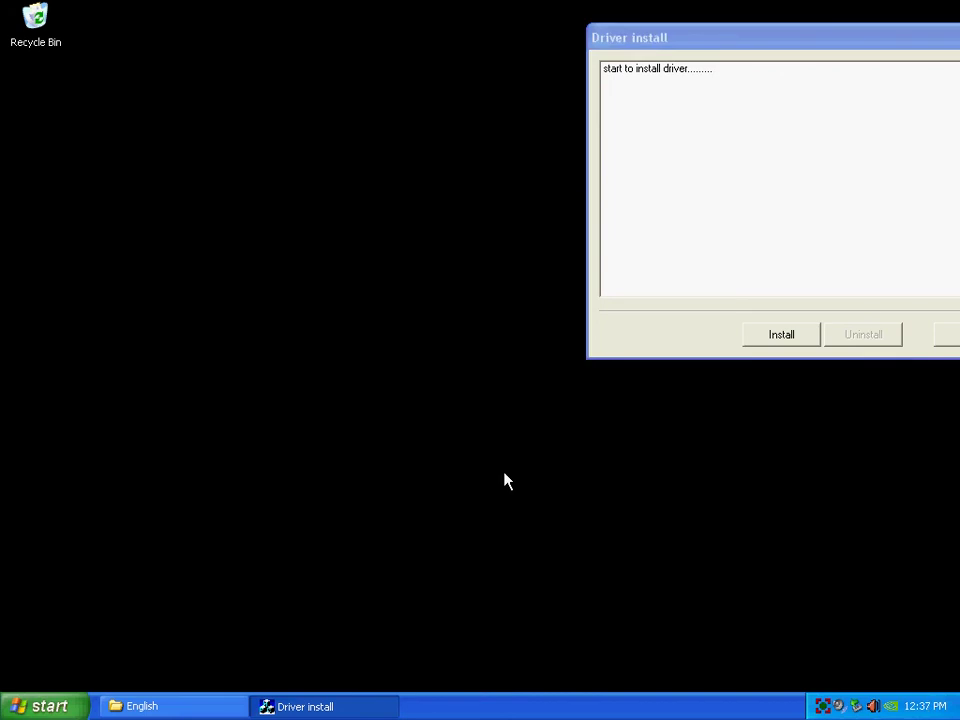
click(484, 476)
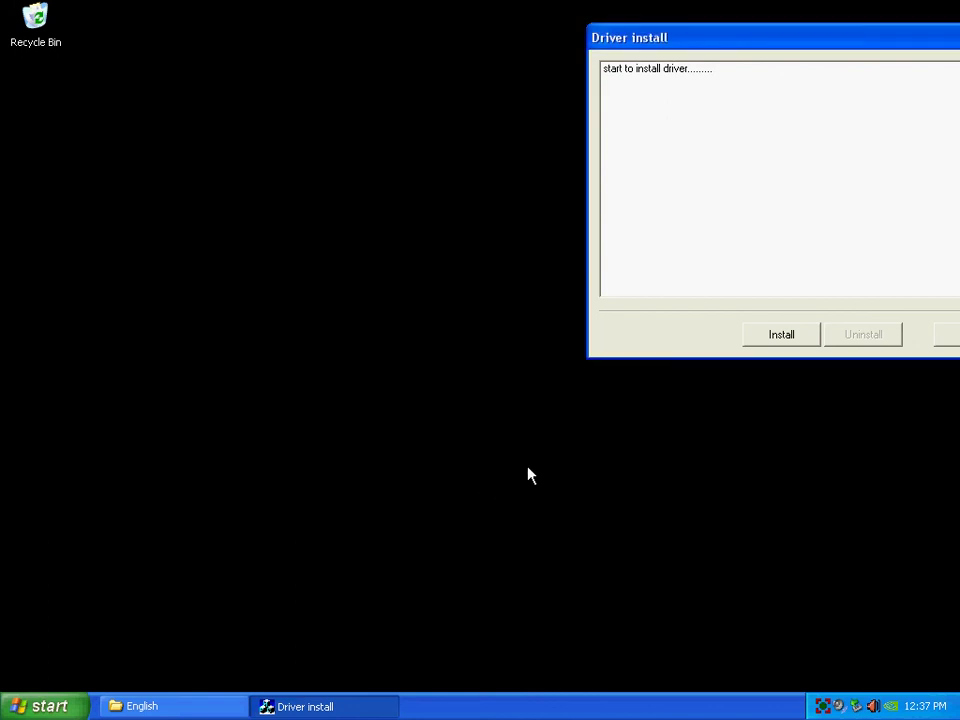
click(530, 476)
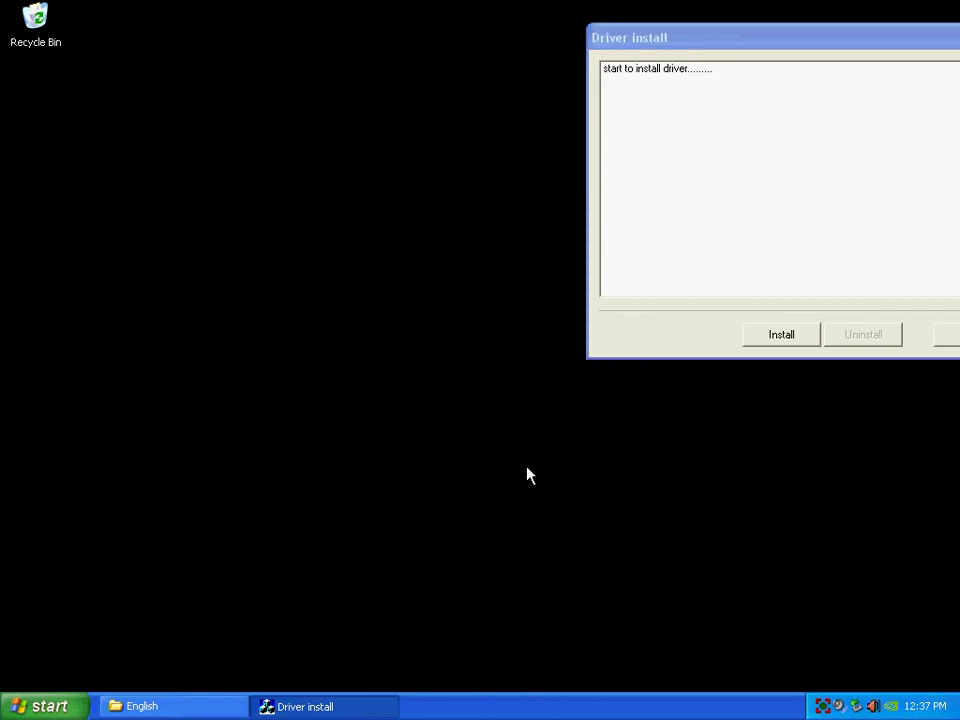
click(530, 476)
click(529, 476)
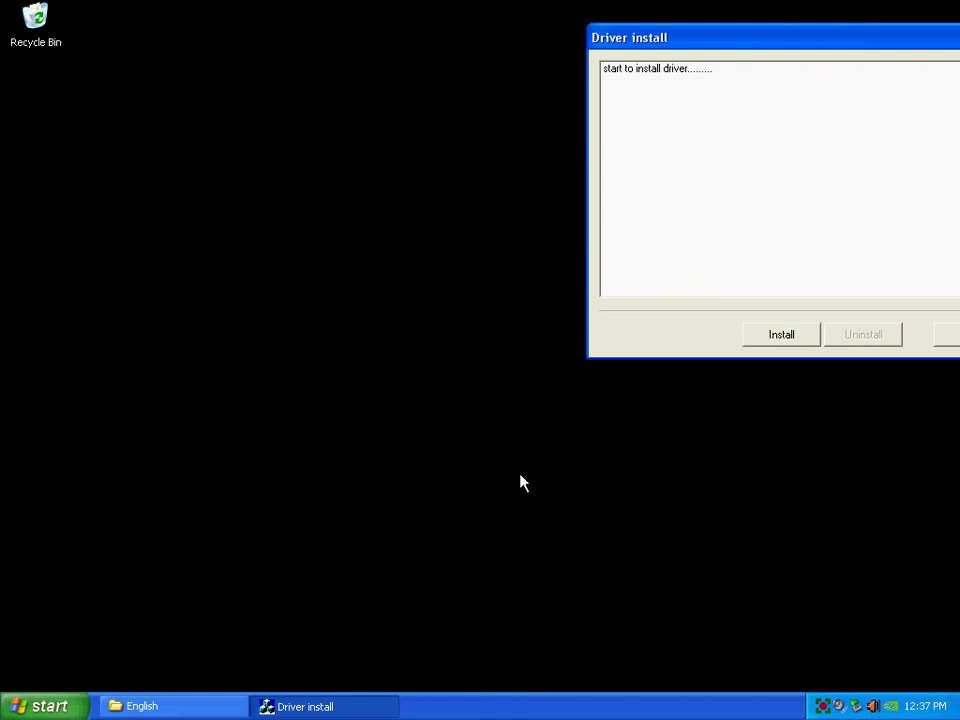
click(520, 475)
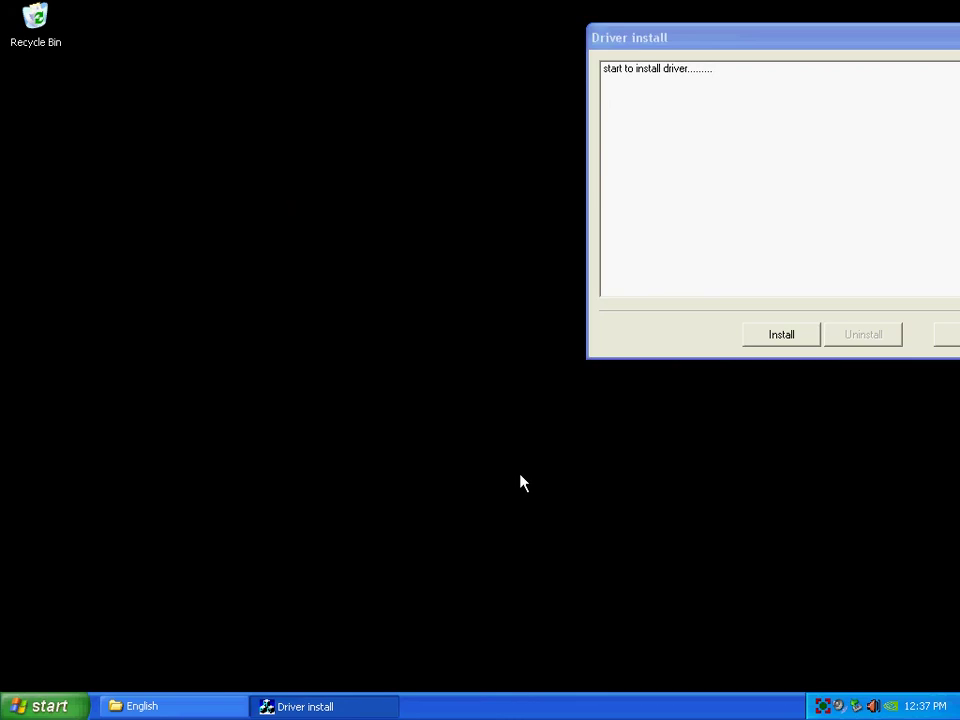
click(521, 483)
click(520, 484)
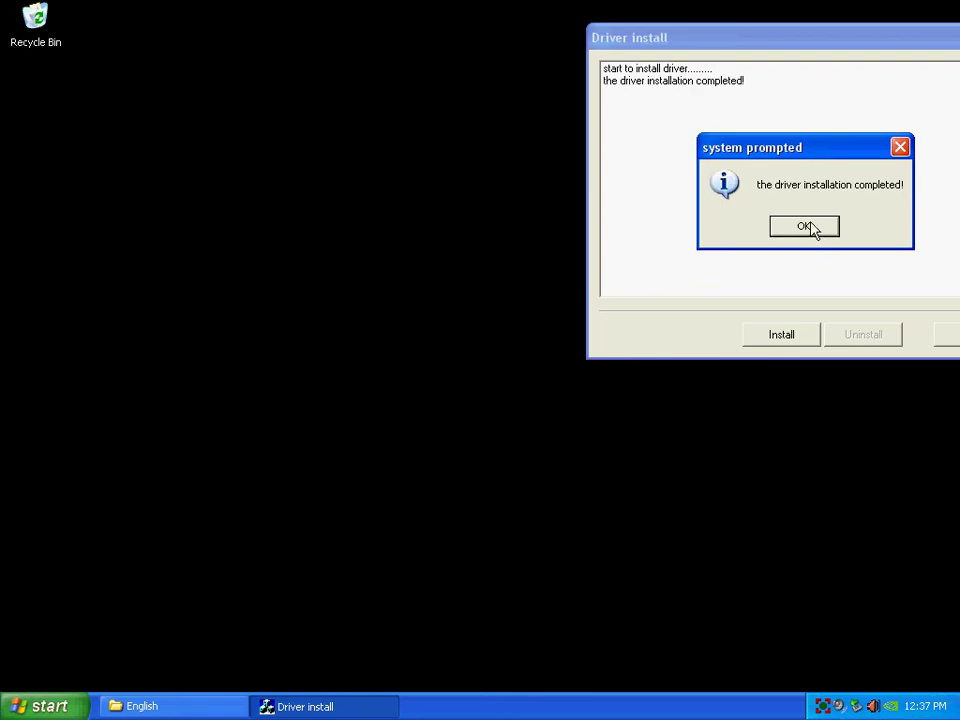
Dismiss the installation completion prompt and exit the driver installer
click(801, 224)
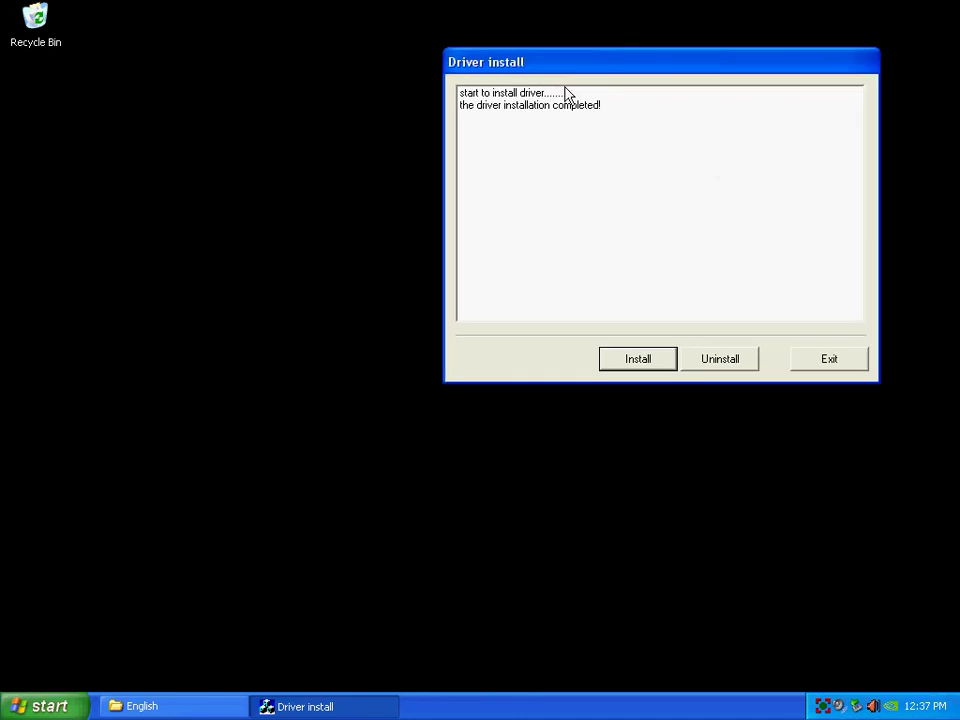
click(812, 368)
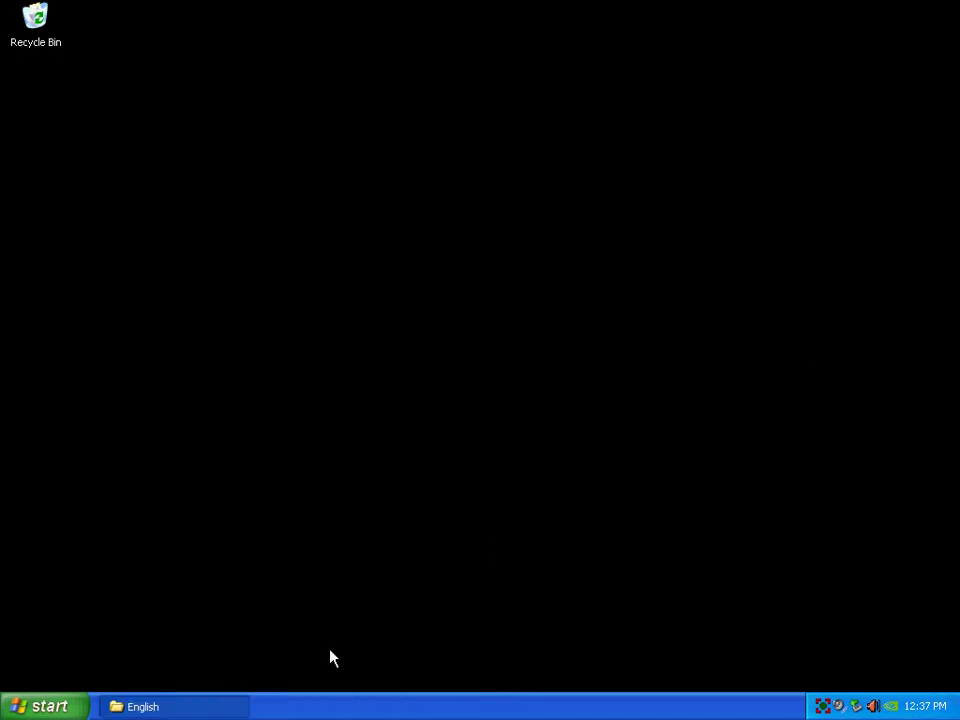
Restore the English folder window, and open Control Panel and switch it to Classic View
click(225, 714)
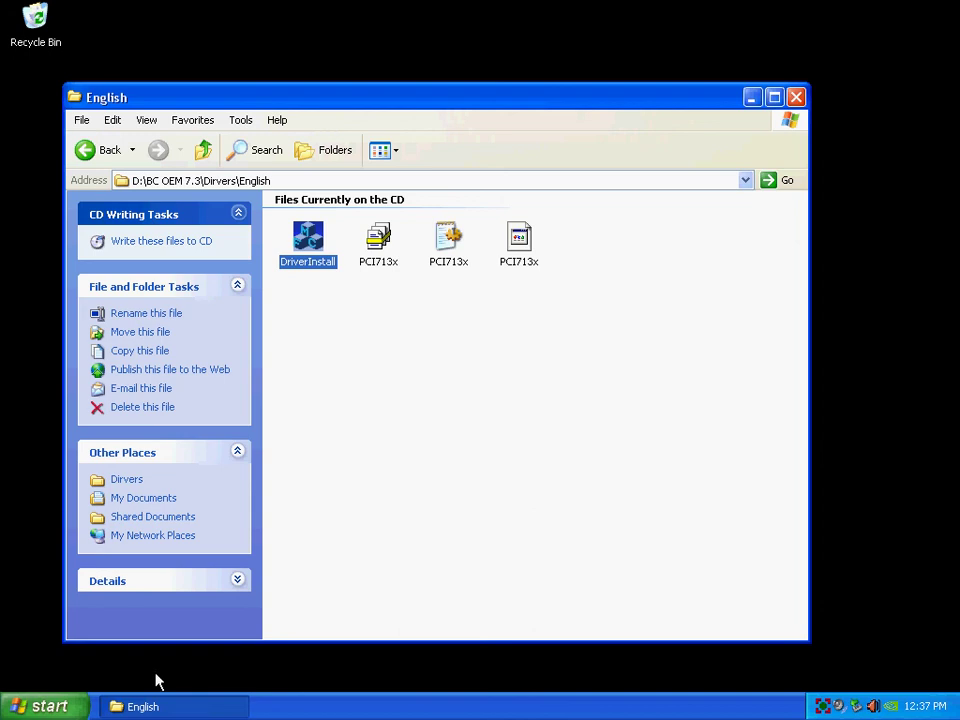
click(50, 707)
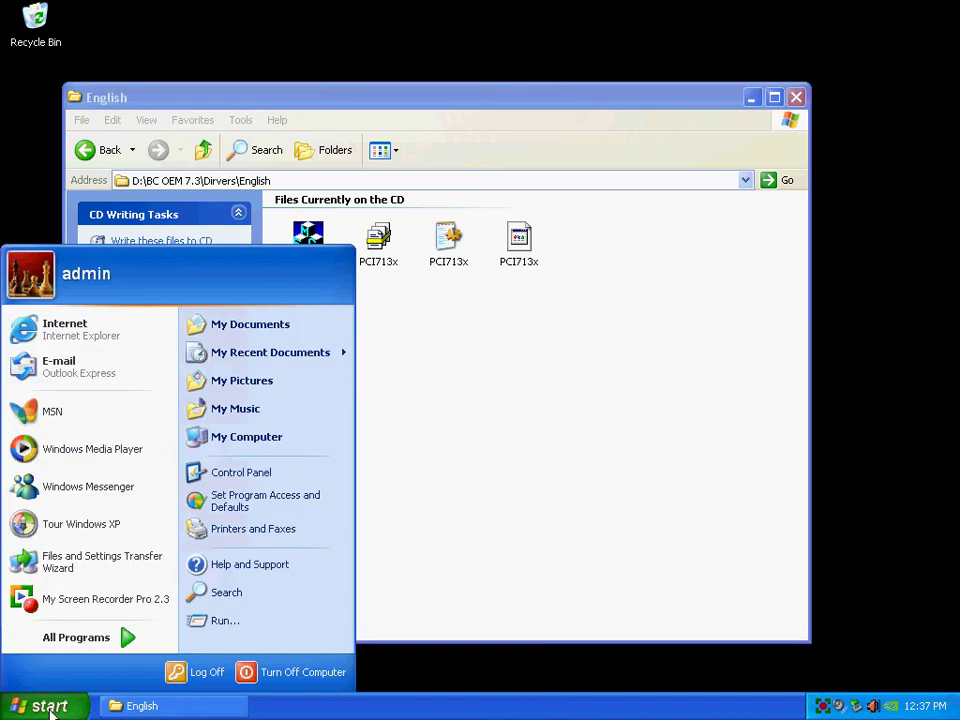
click(240, 474)
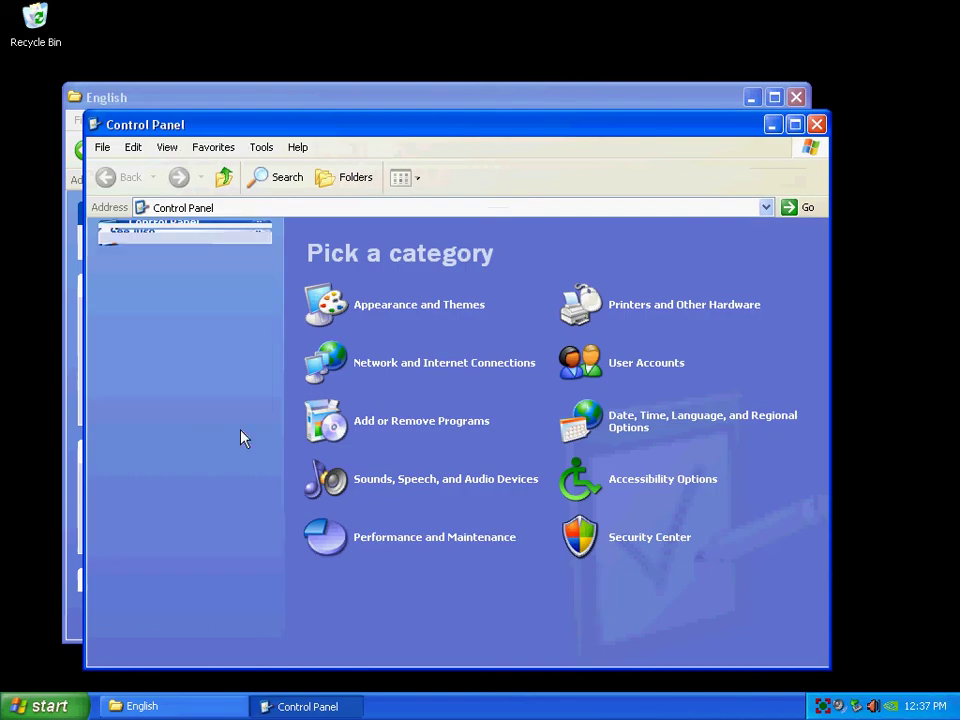
click(190, 277)
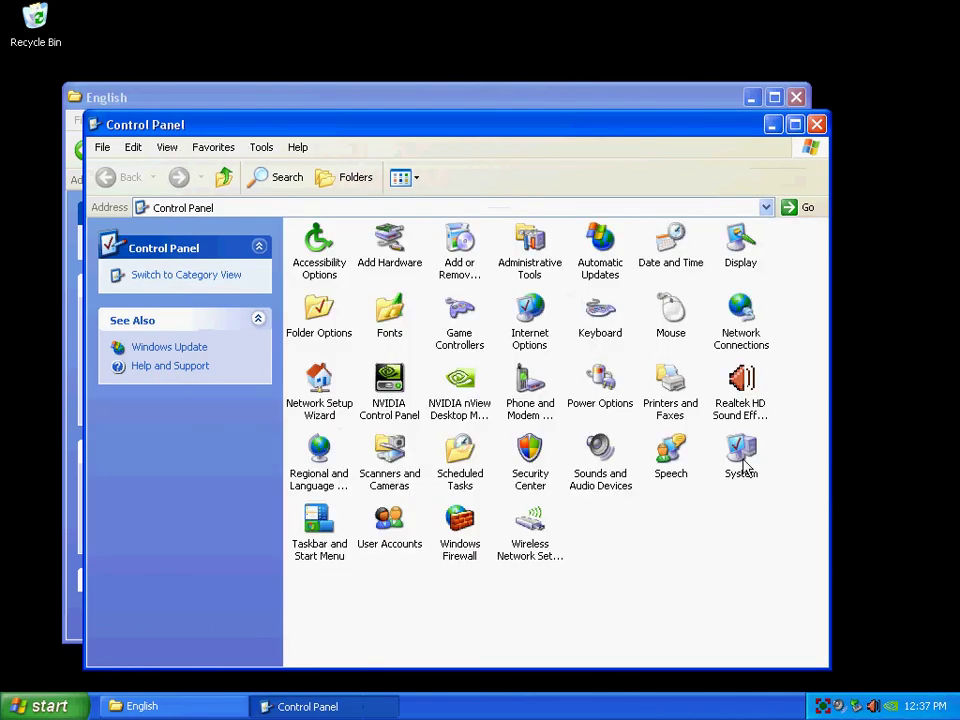
Open the System properties from Control Panel and launch Device Manager from the hardware settings
double_click(743, 458)
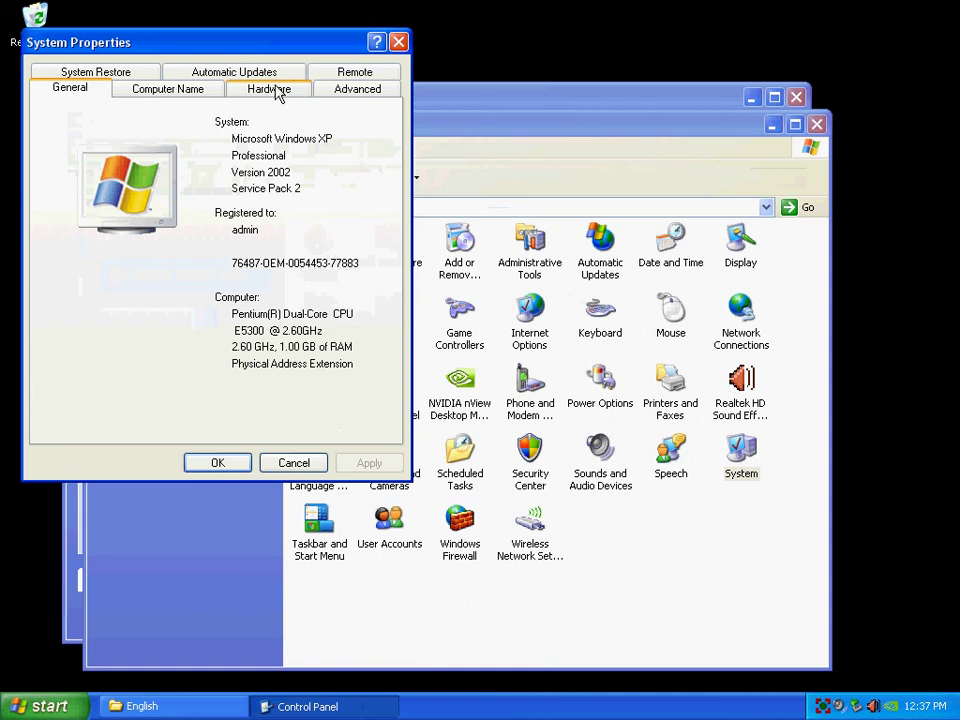
click(276, 90)
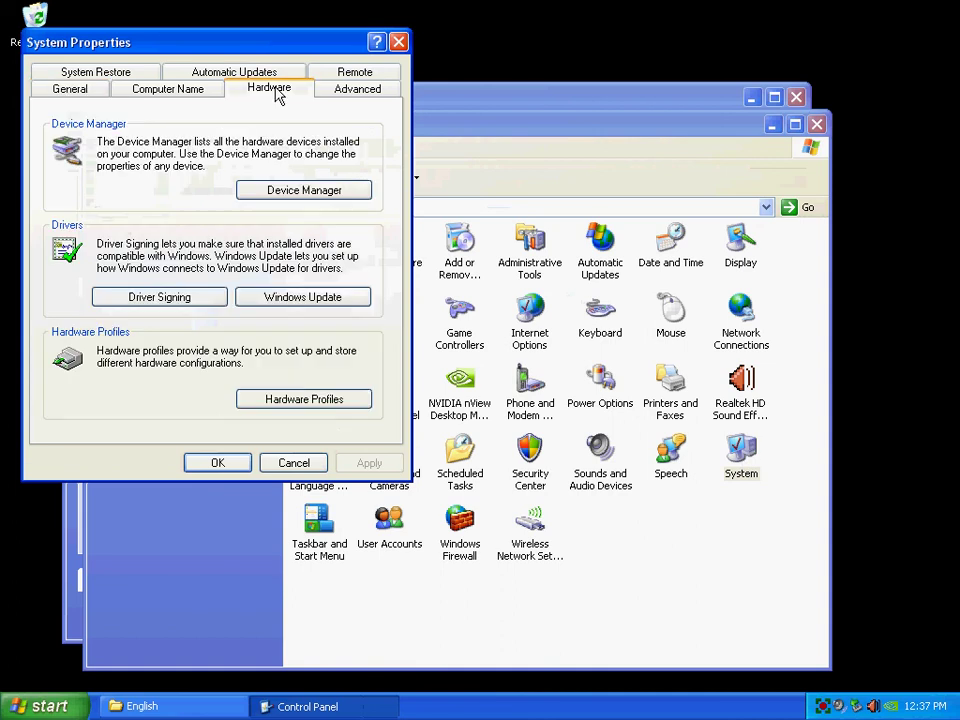
click(293, 191)
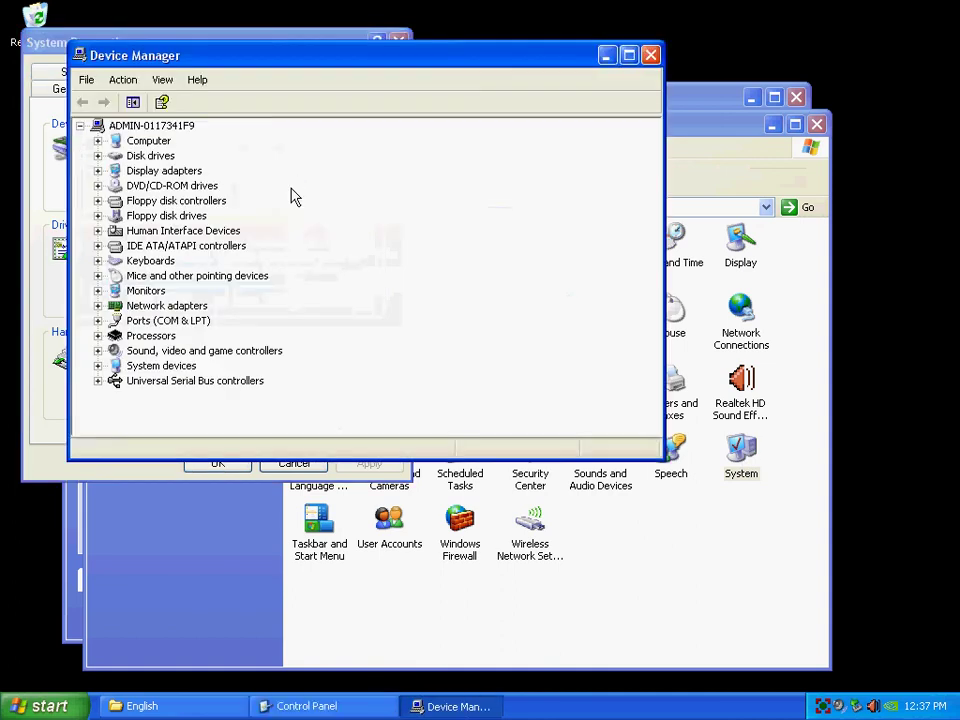
Expand Sound, video and game controllers, examine the list for PCI 7130 Capture devices, and close Device Manager
double_click(115, 352)
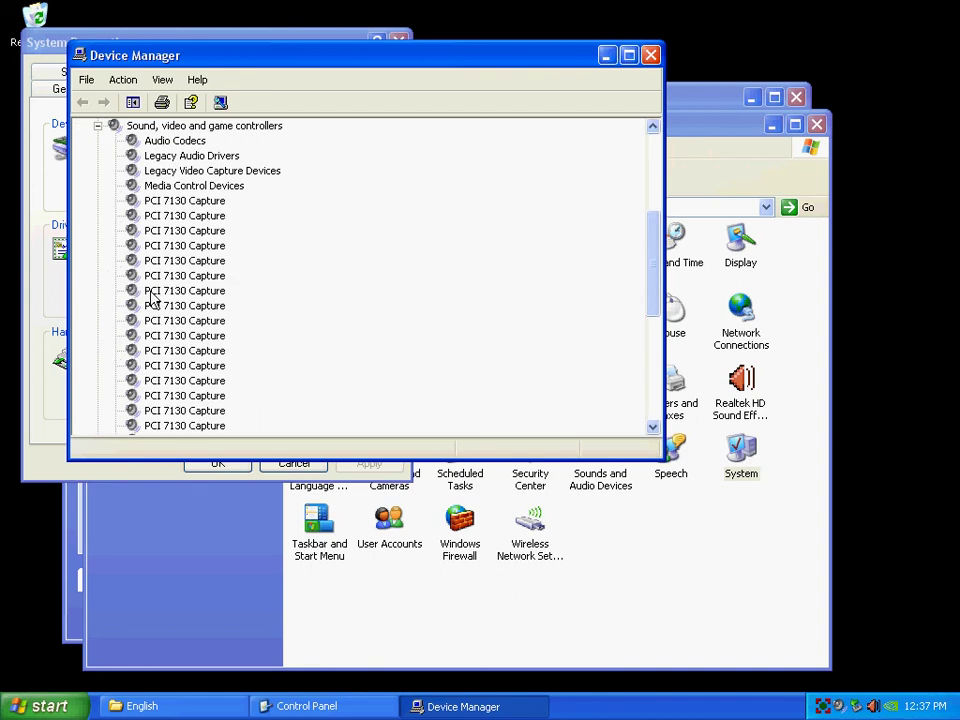
scroll(160, 316, down, 3)
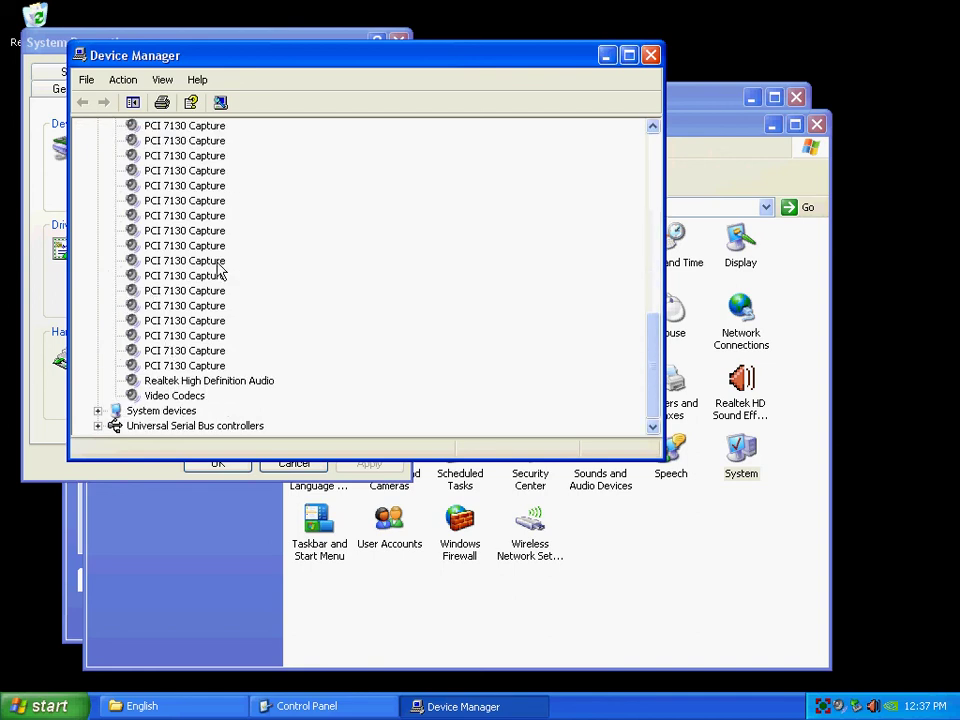
scroll(220, 270, up, 4)
scroll(216, 272, up, 8)
scroll(204, 320, down, 9)
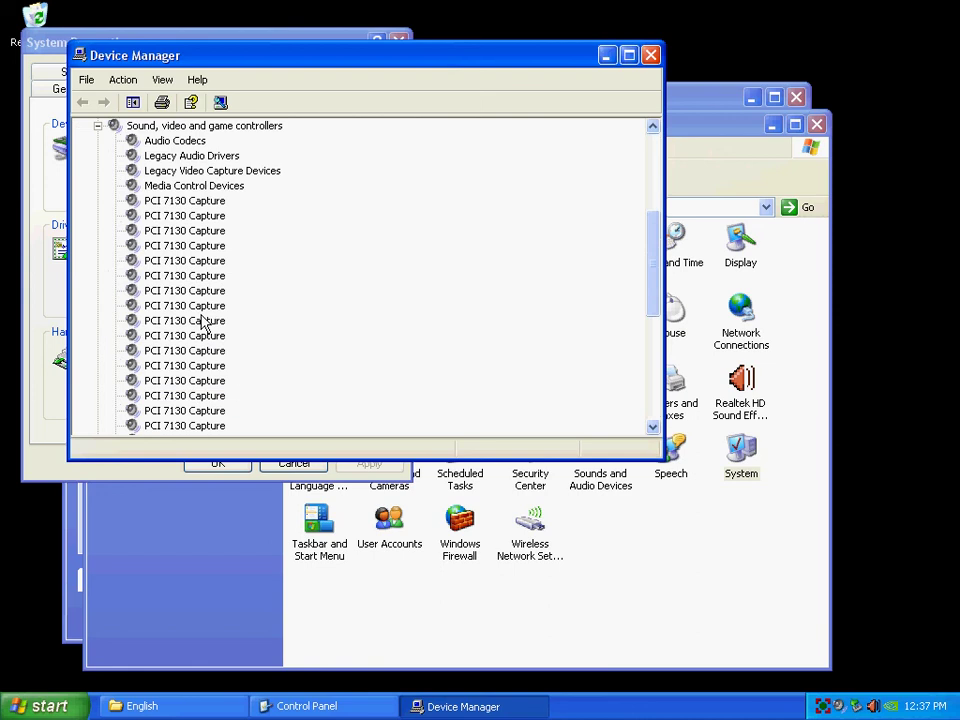
scroll(200, 320, down, 2)
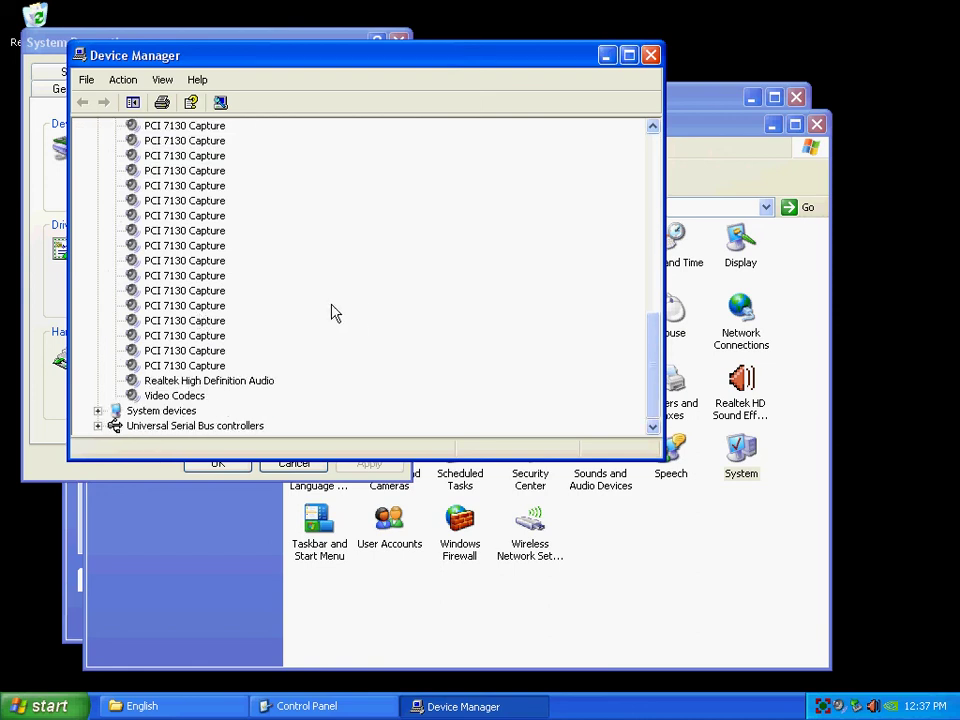
scroll(335, 325, up, 6)
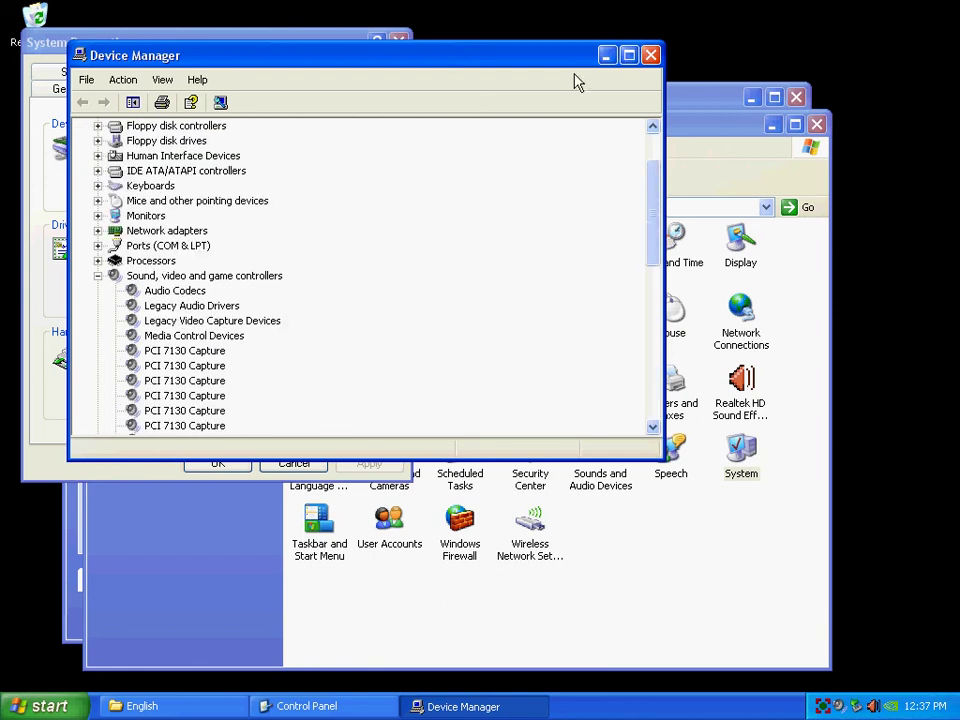
click(651, 56)
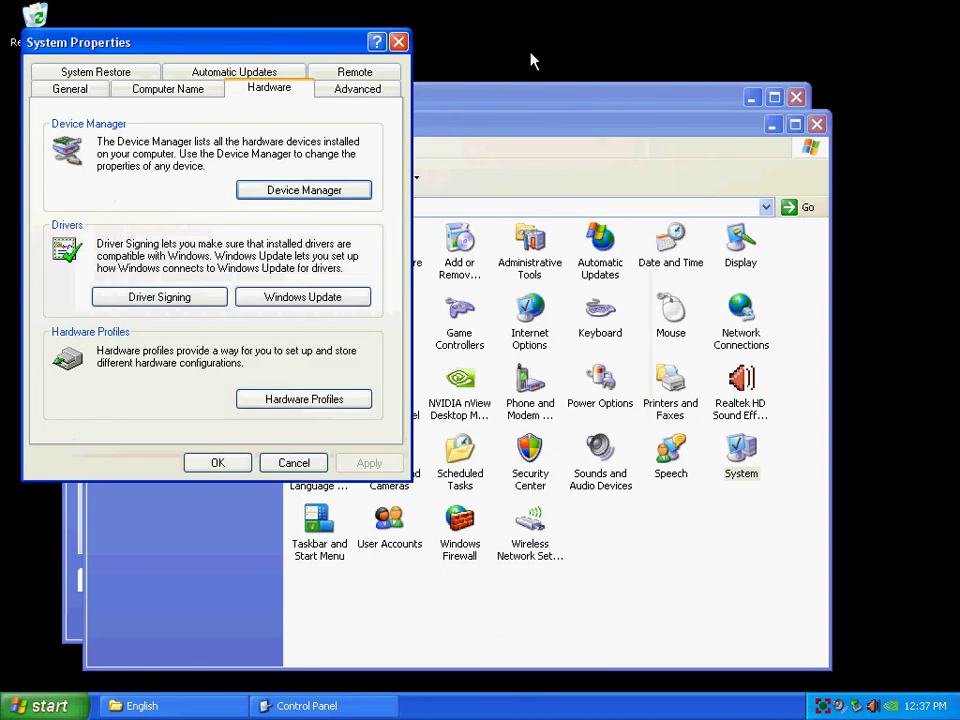